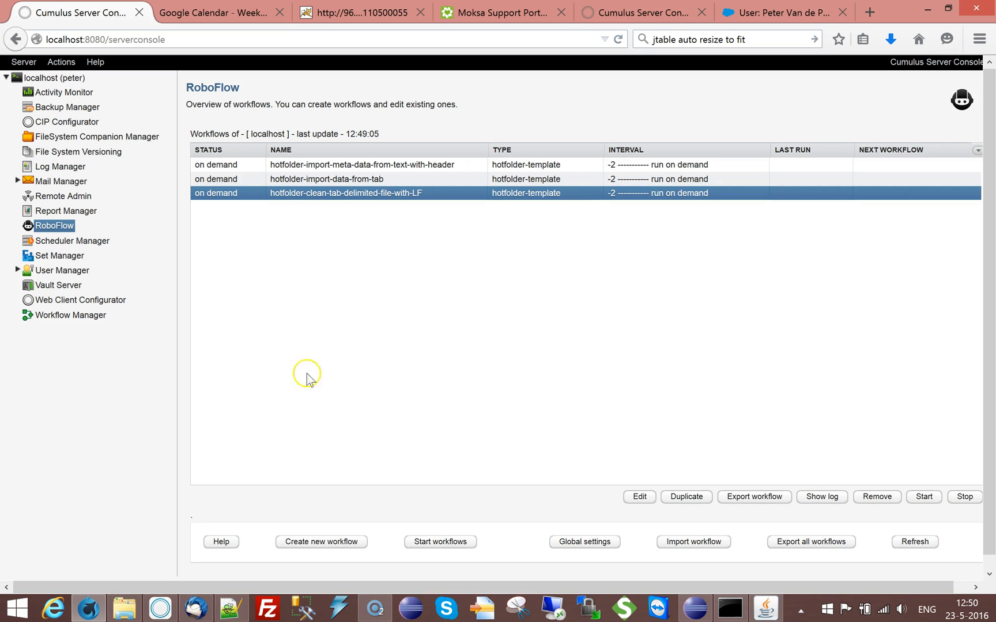
Switch to Notepad++ and examine the header row and tab separators in Kopie van Excel prods DAM.txt
click(229, 609)
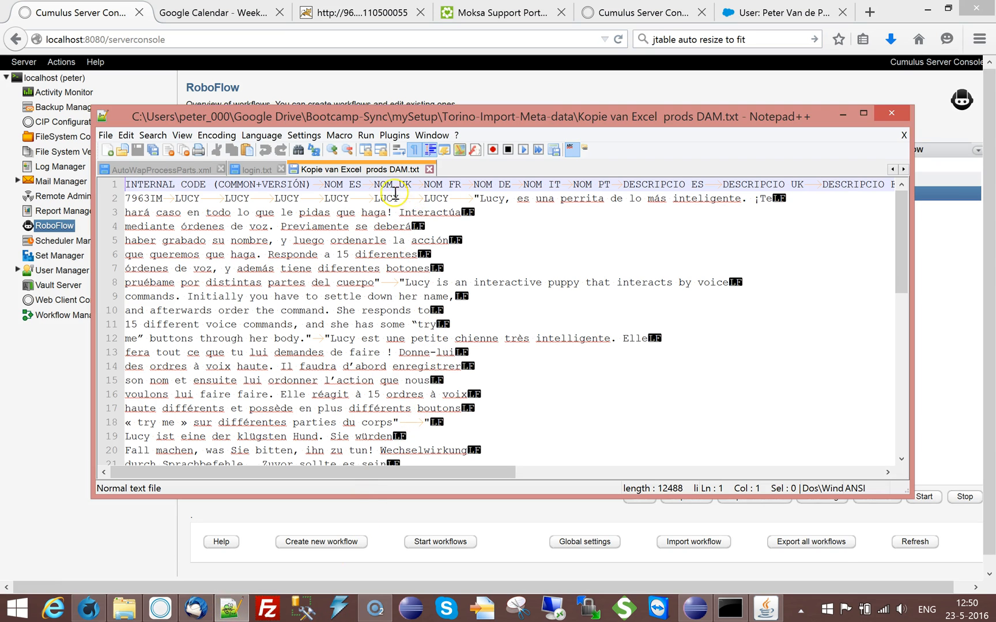
drag(416, 116, 417, 64)
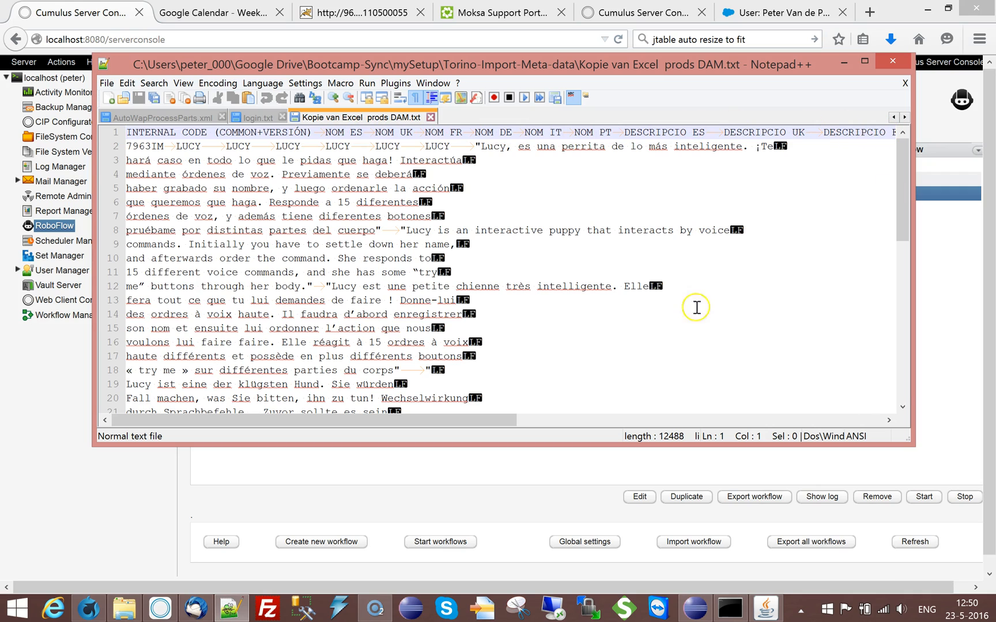
drag(128, 146, 473, 148)
click(453, 148)
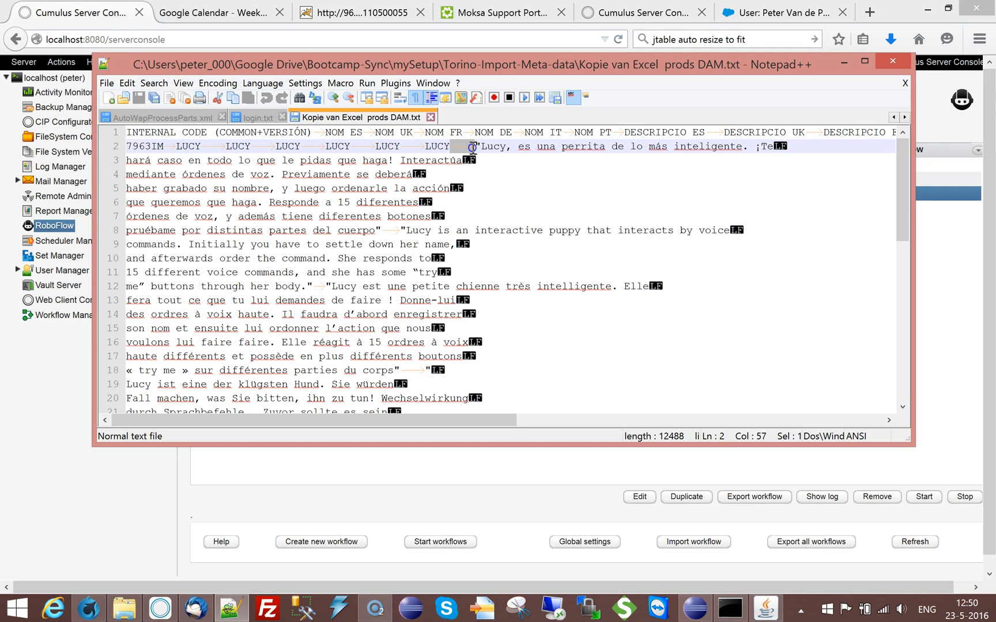
click(415, 99)
click(414, 100)
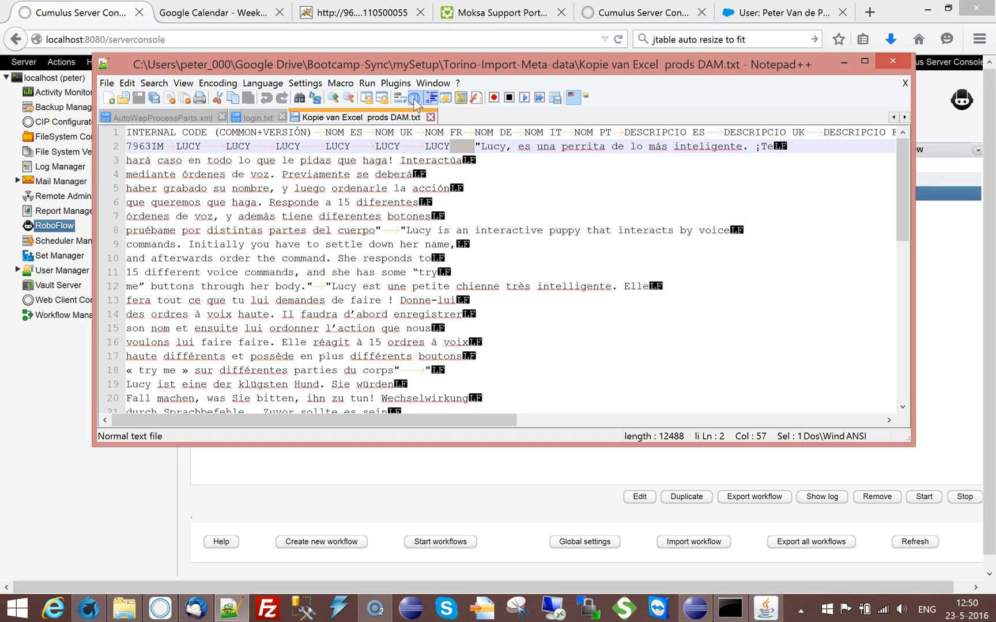
click(475, 151)
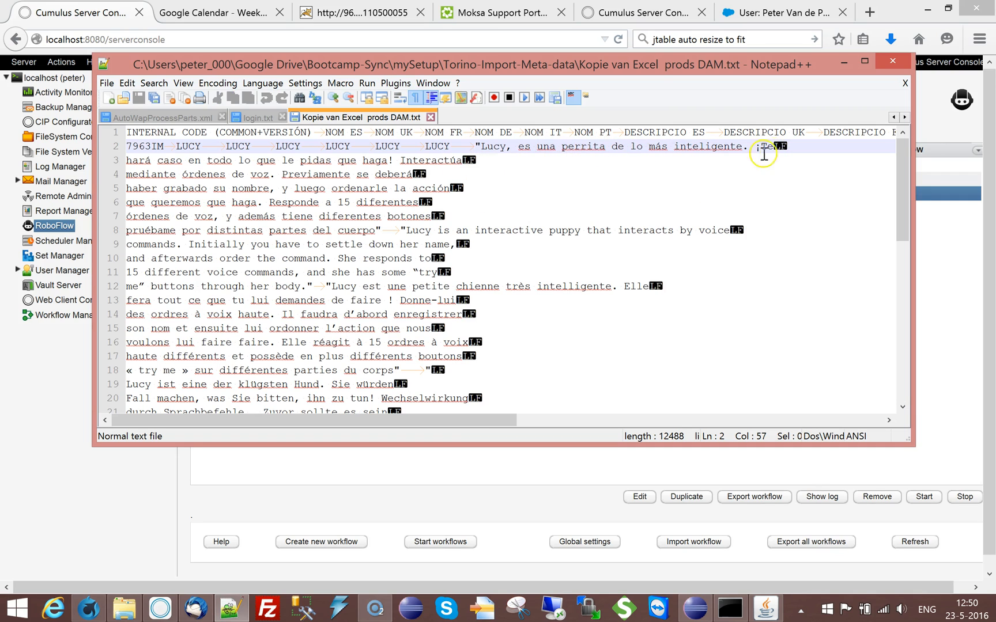
drag(458, 422, 887, 419)
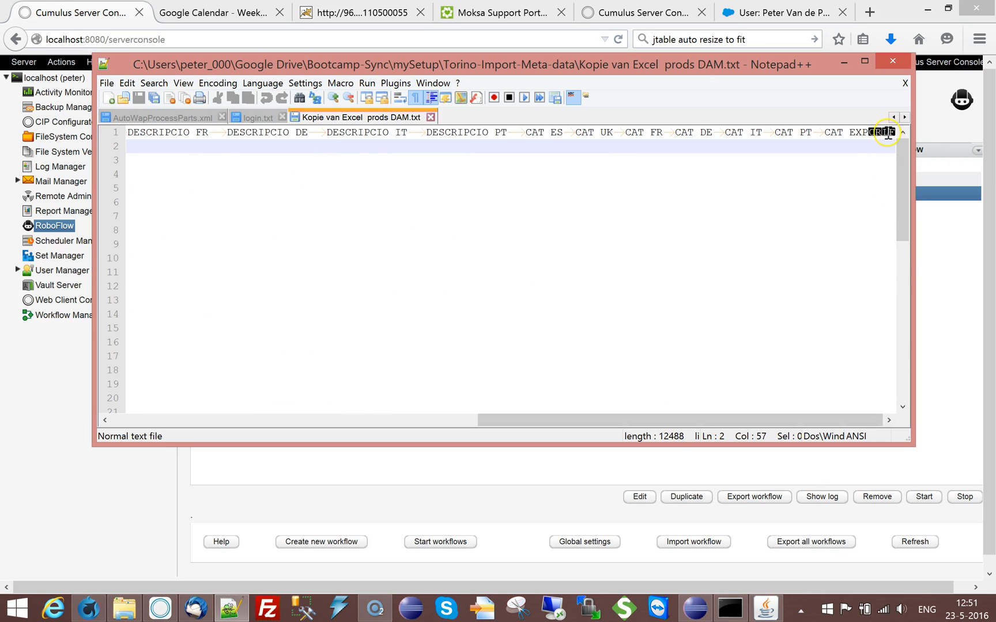
drag(667, 420, 214, 420)
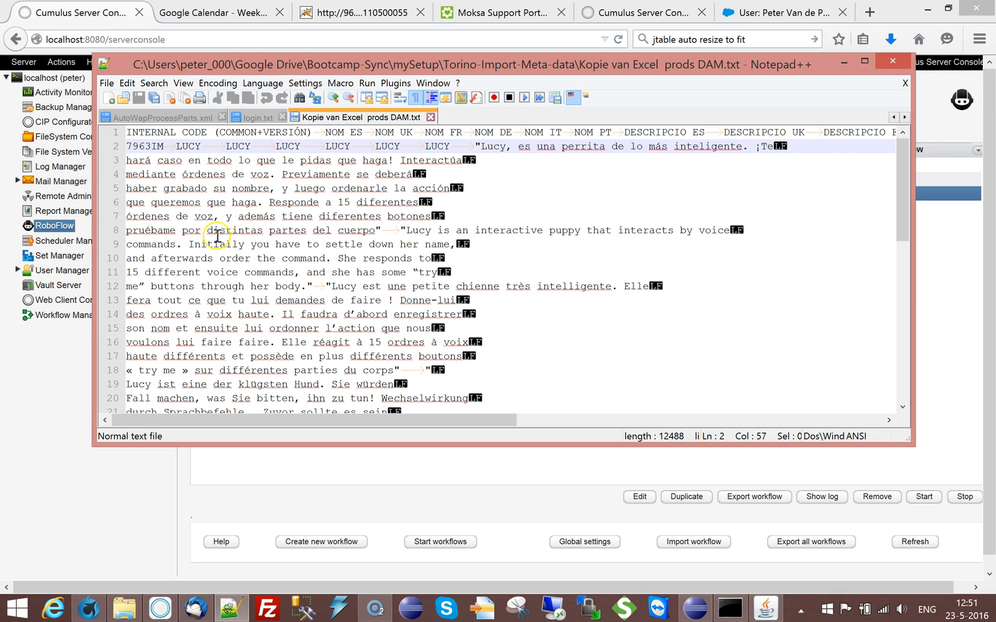
Examine how line feeds split the first product record up to the 10079IM record, and return to the Cumulus Server Console
drag(164, 146, 173, 147)
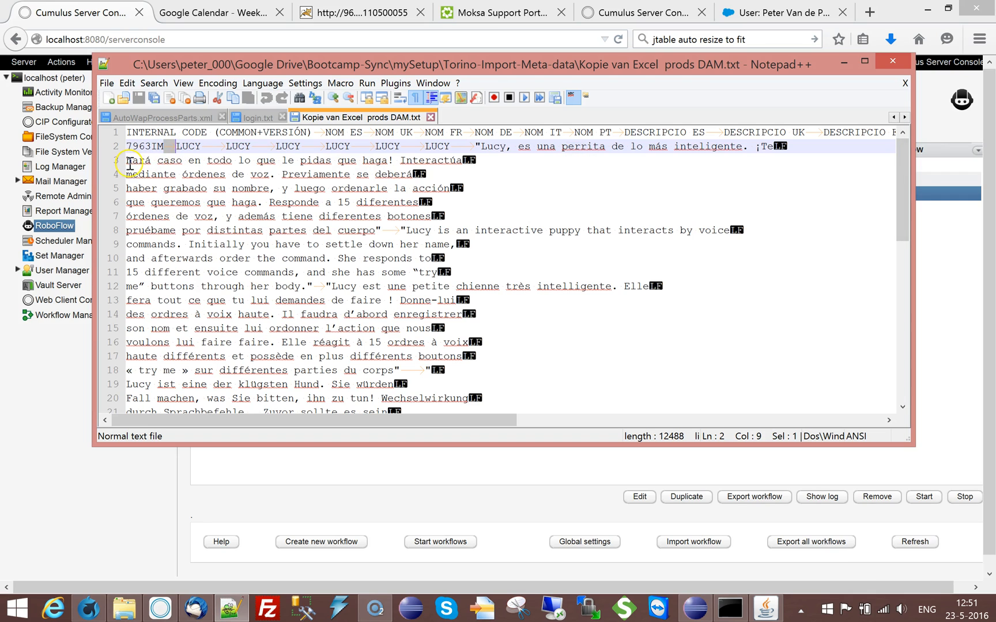
drag(126, 160, 178, 384)
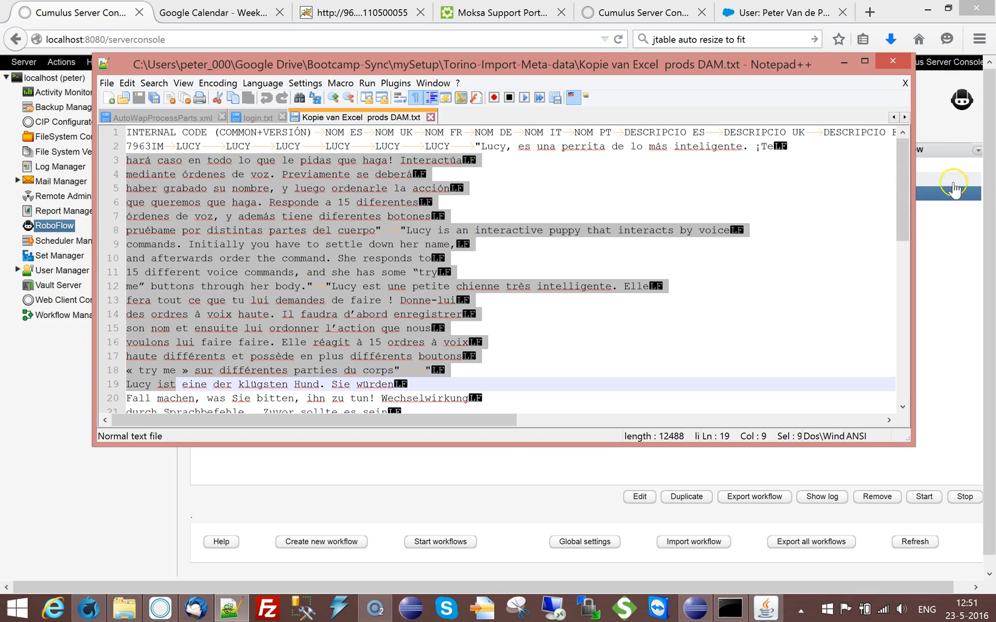
drag(902, 173, 911, 243)
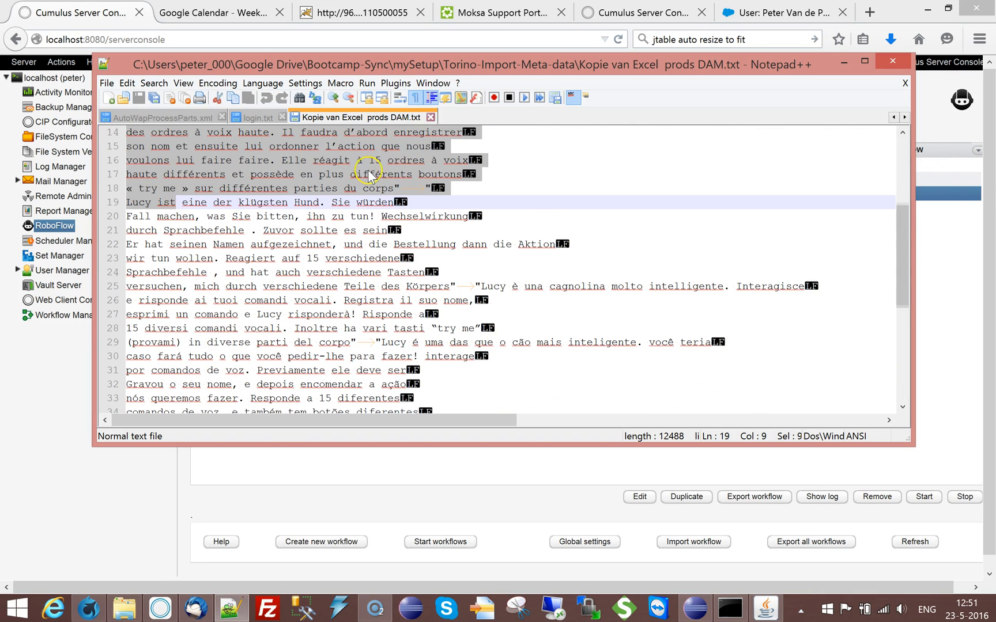
click(905, 236)
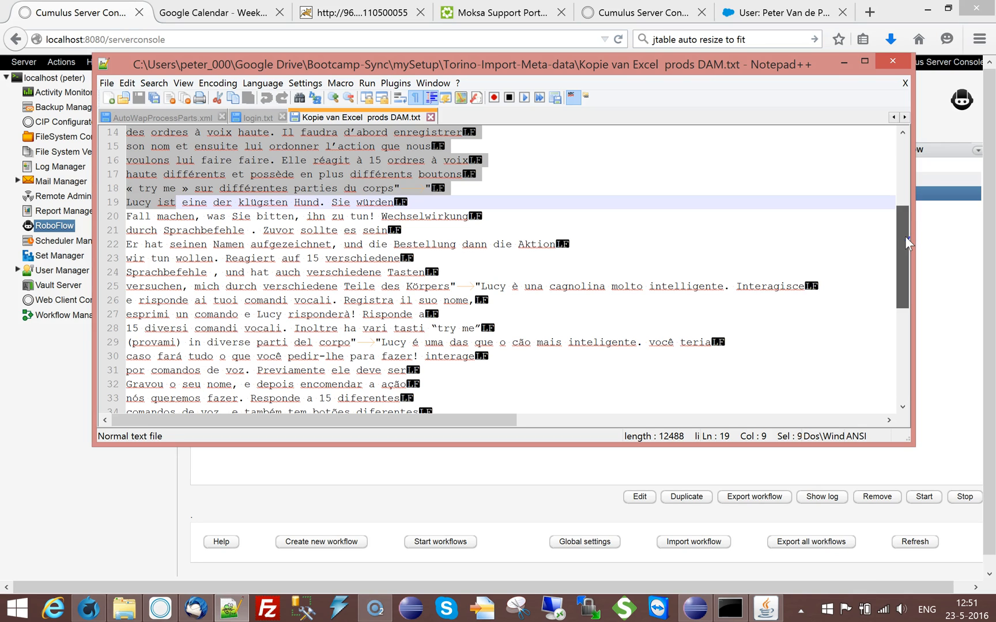
drag(905, 236, 905, 265)
drag(126, 356, 172, 355)
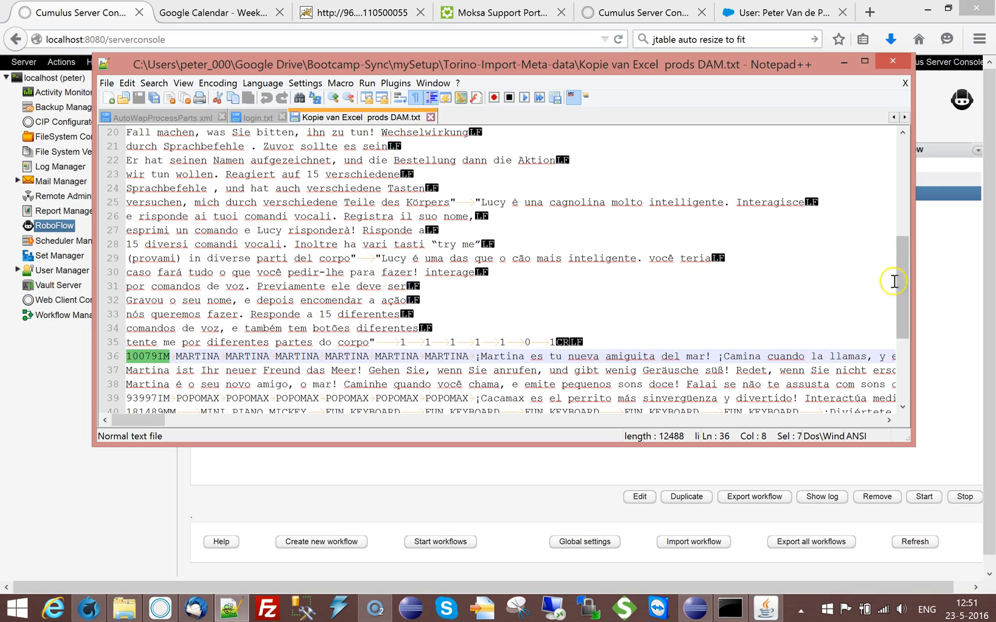
drag(907, 276, 907, 172)
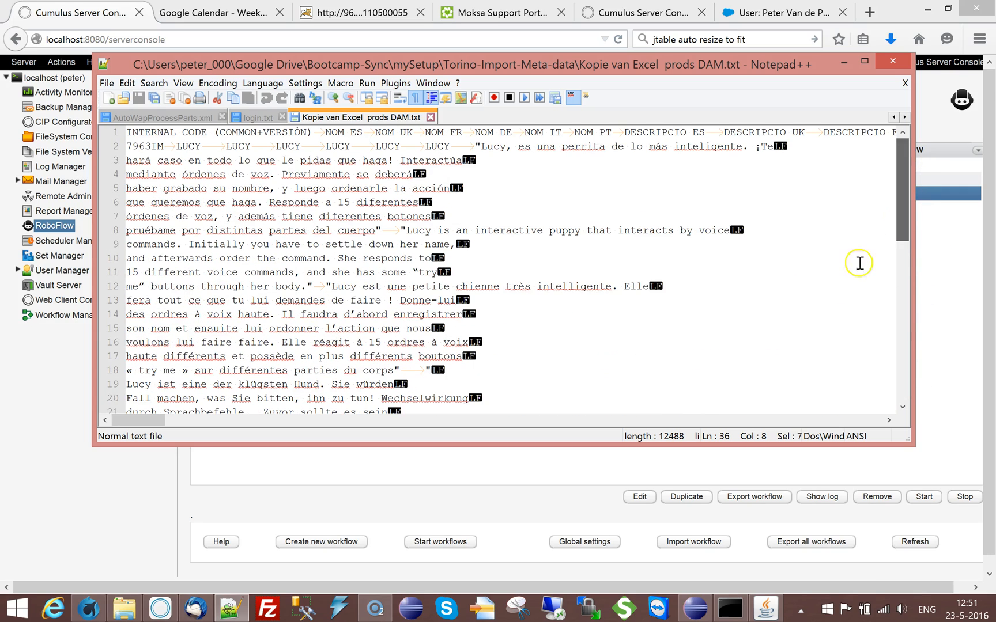
click(952, 324)
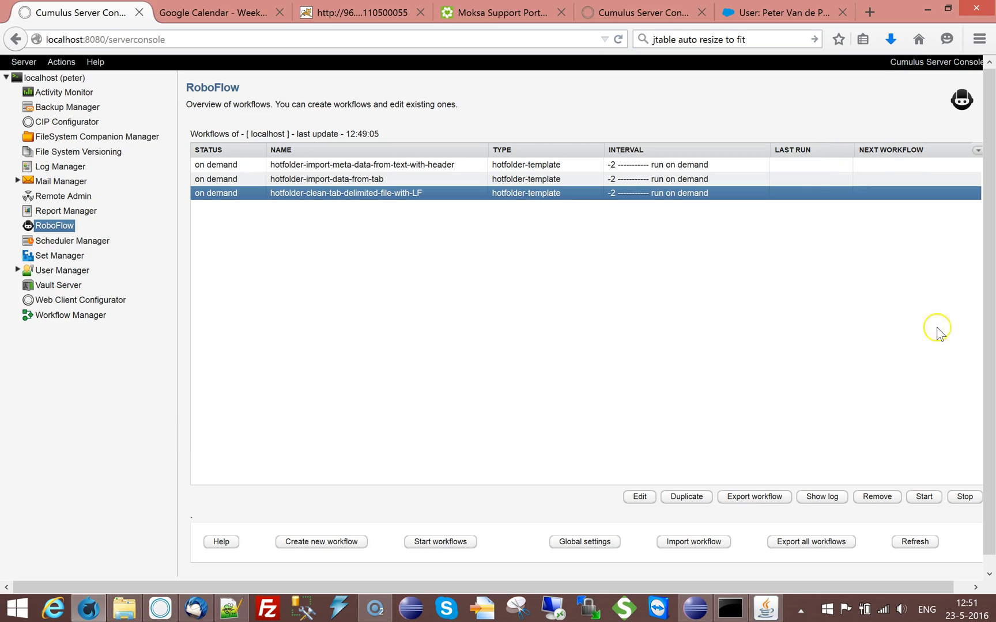
Open the hotfolder-clean-tab-delimited-file-with-LF workflow settings and review its Hot folder and Target-Folder parameters
double_click(361, 198)
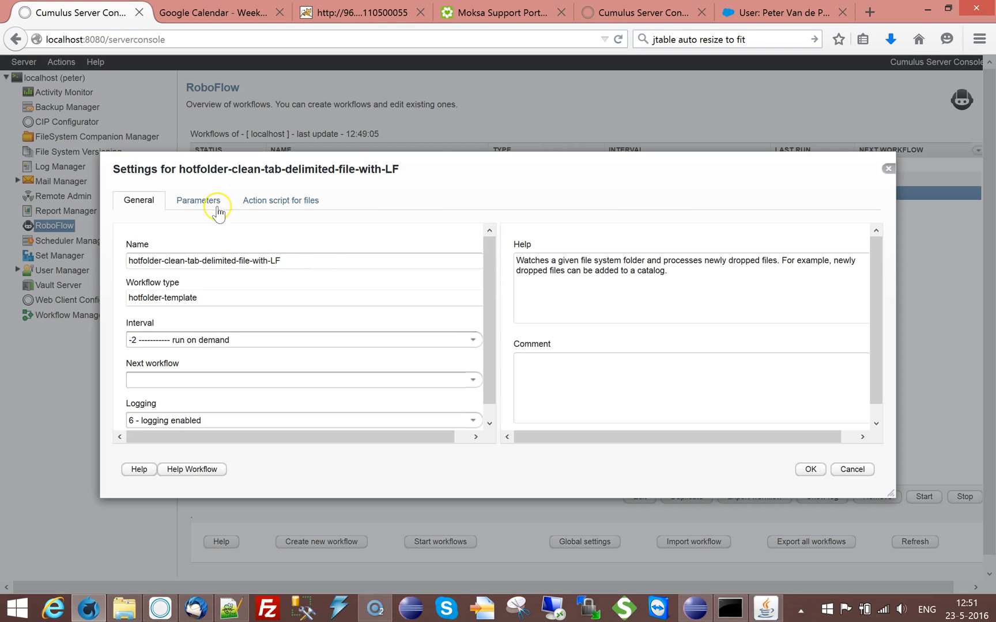
click(217, 212)
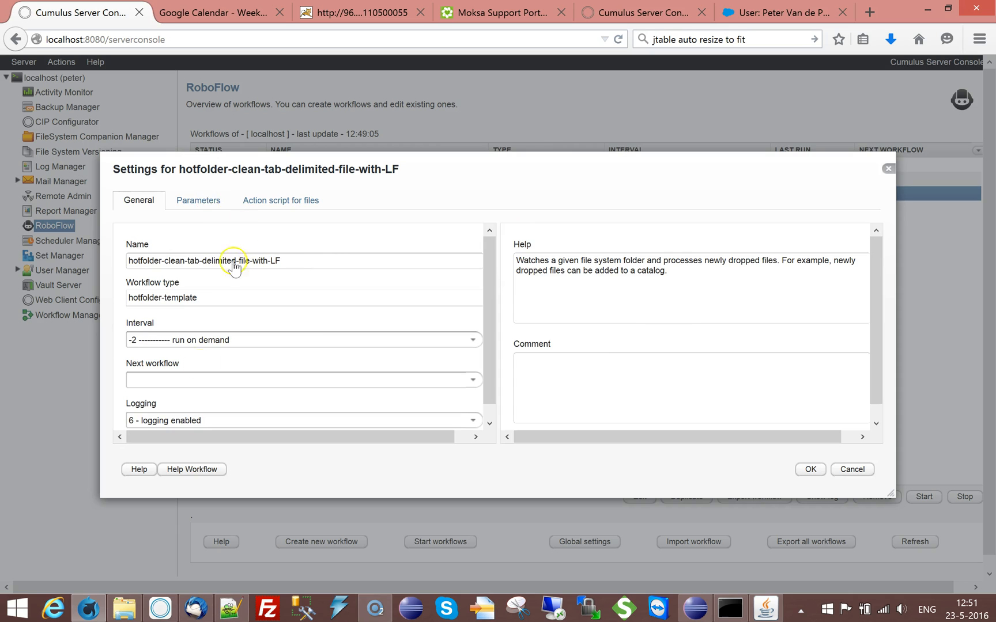
click(428, 245)
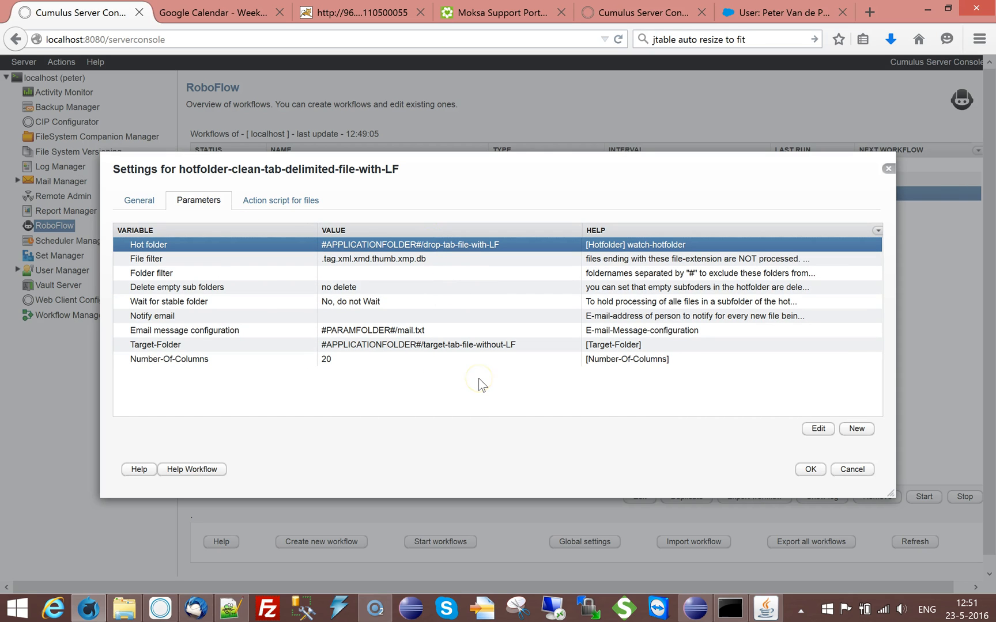
click(429, 345)
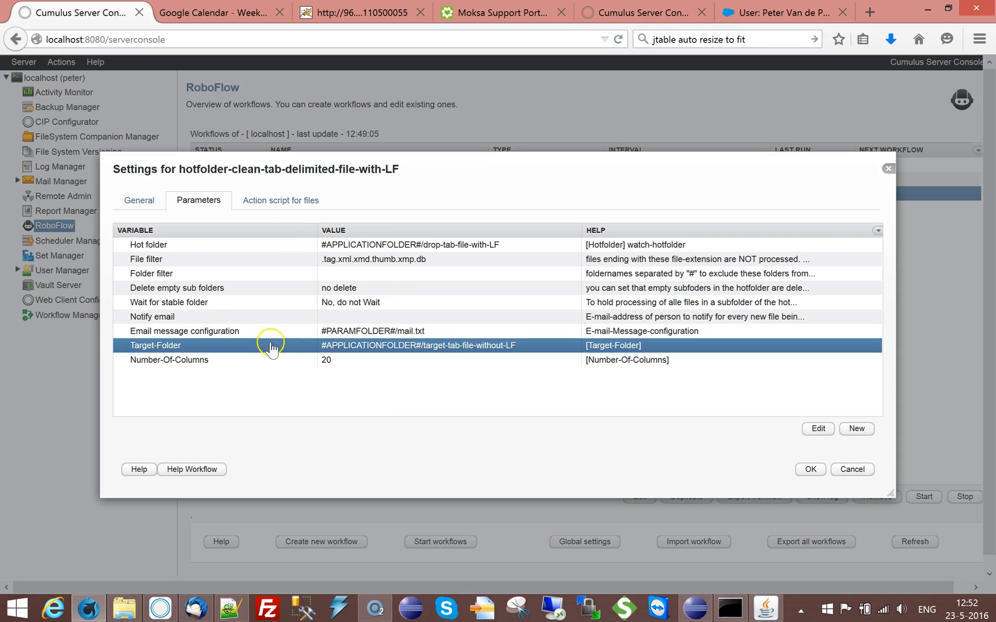
Review the workflow's file action script, inspecting the store-part-of-file-as-text action and closing it without changes
click(284, 200)
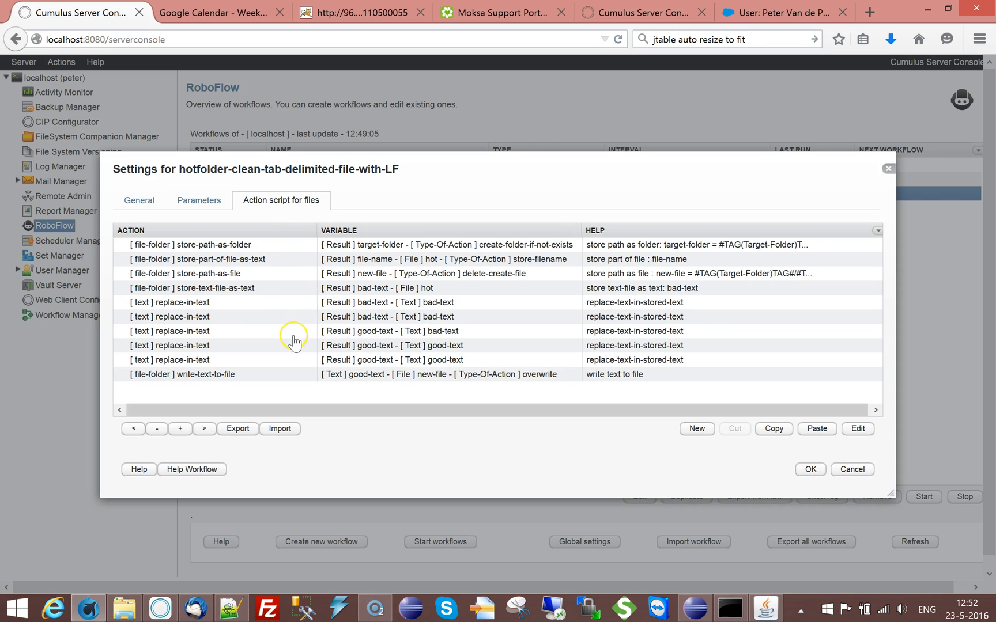
click(222, 248)
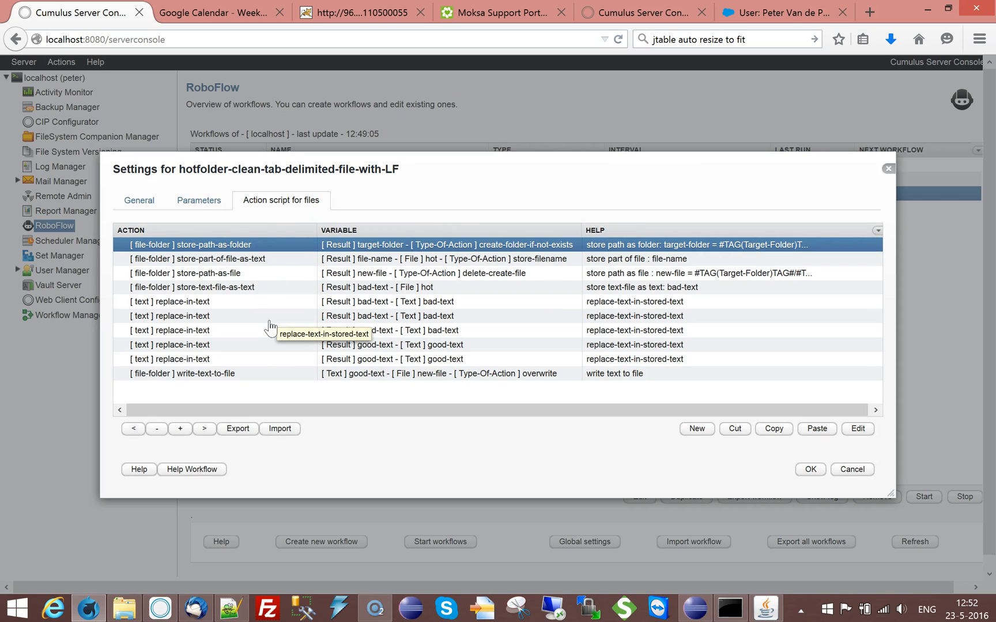
click(295, 261)
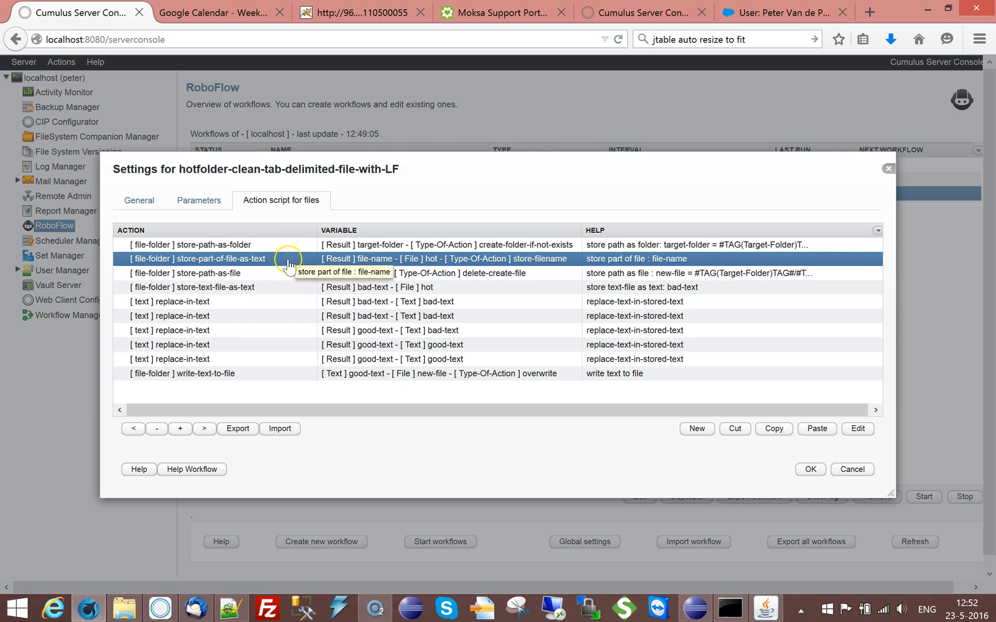
double_click(256, 259)
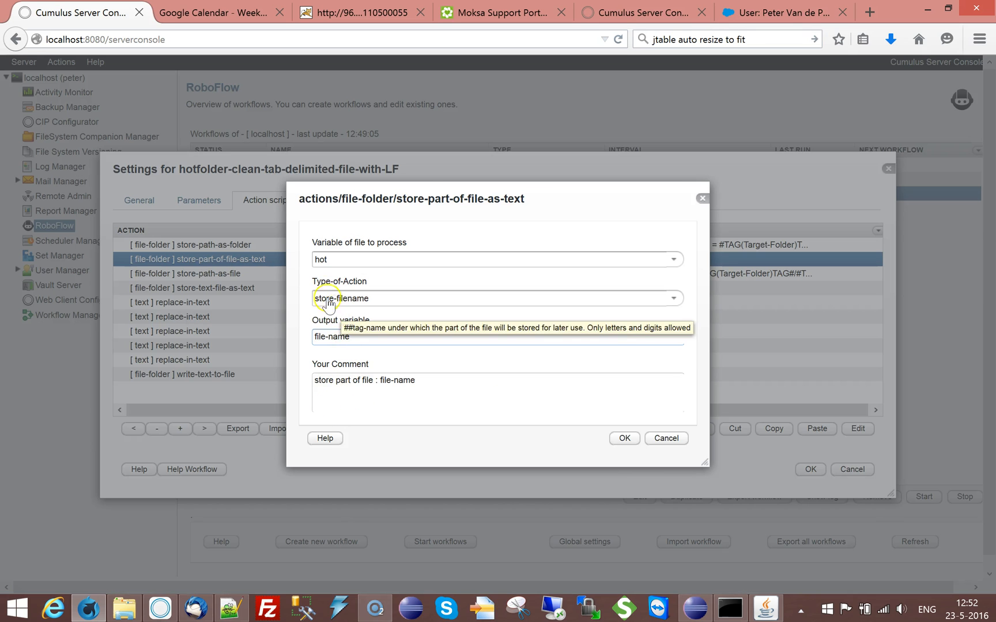
click(666, 439)
Inspect the path, action type and output variable of the store-path-as-file action, closing it without changes
drag(230, 273, 262, 274)
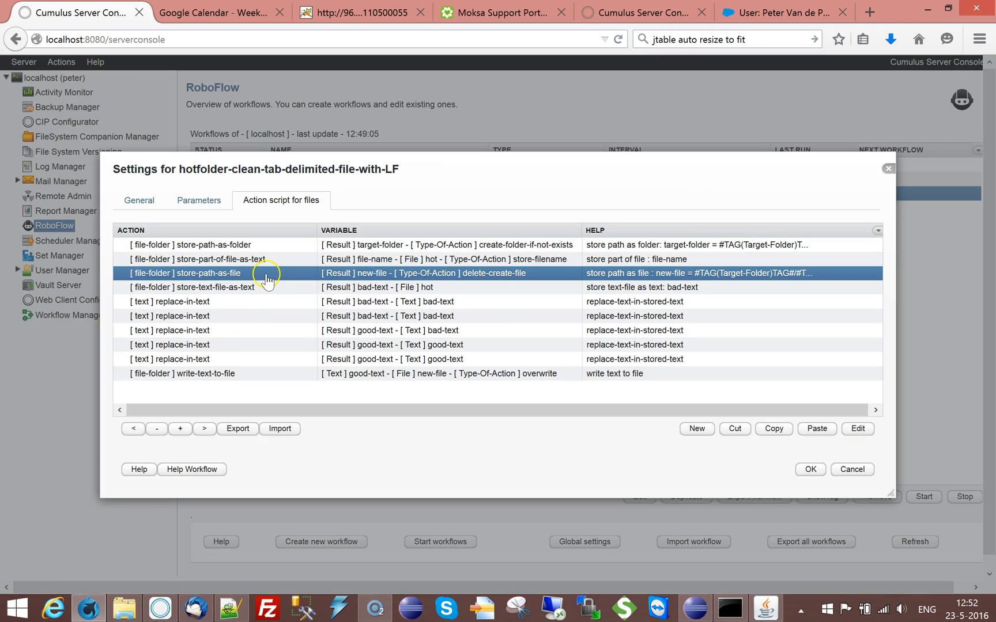
key(Return)
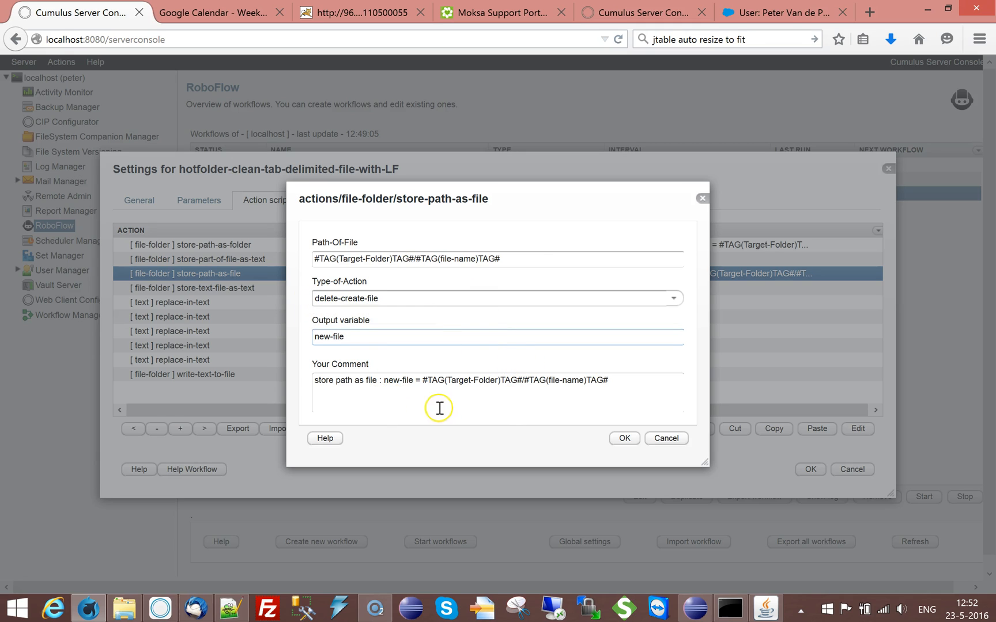
click(666, 438)
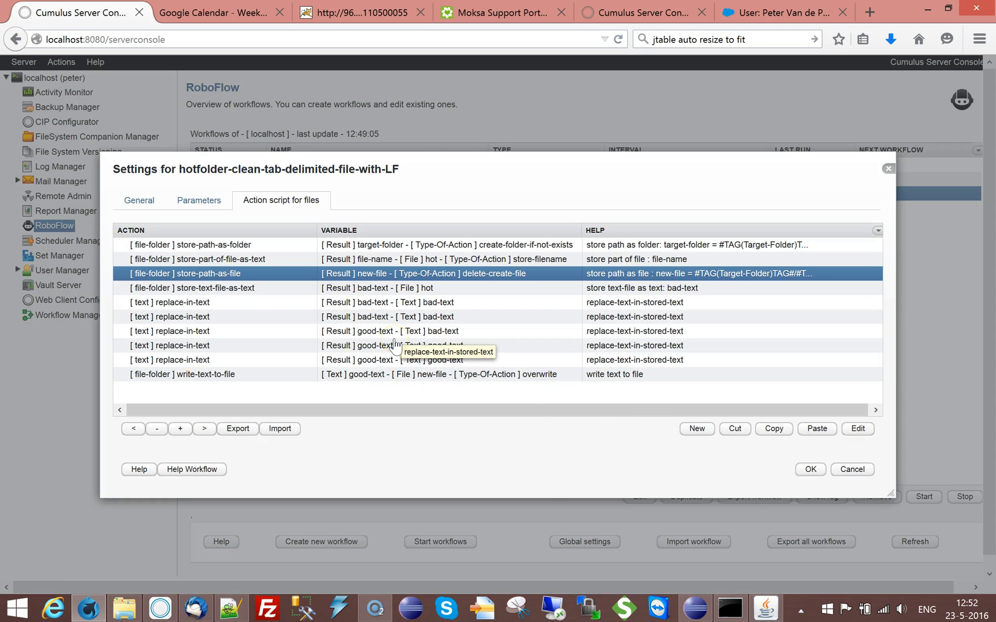
Inspect the source file, encoding and output variable of the store-text-file-as-text action, closing it without changes
click(231, 287)
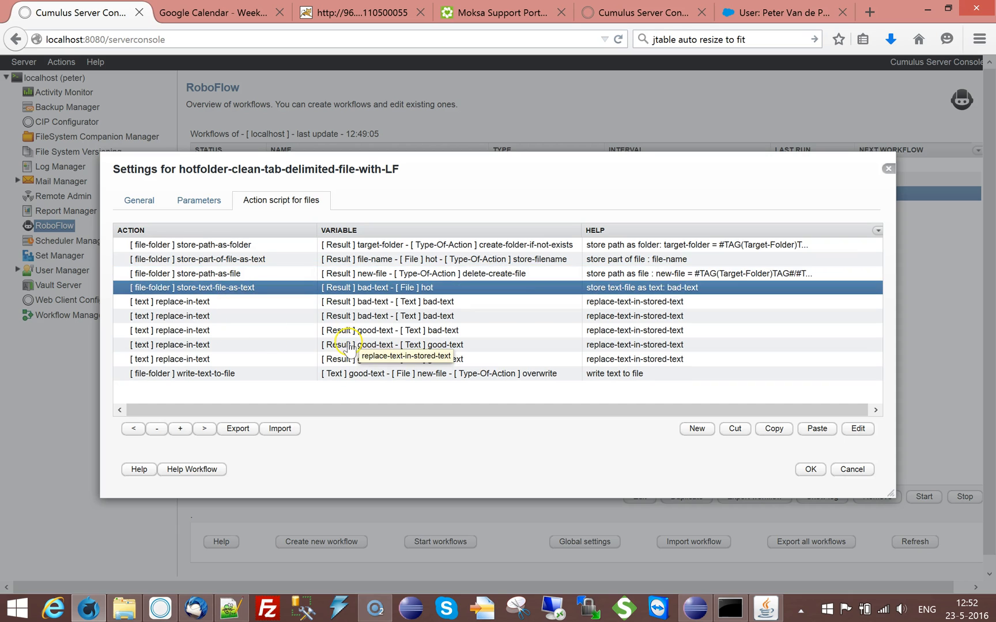
double_click(259, 289)
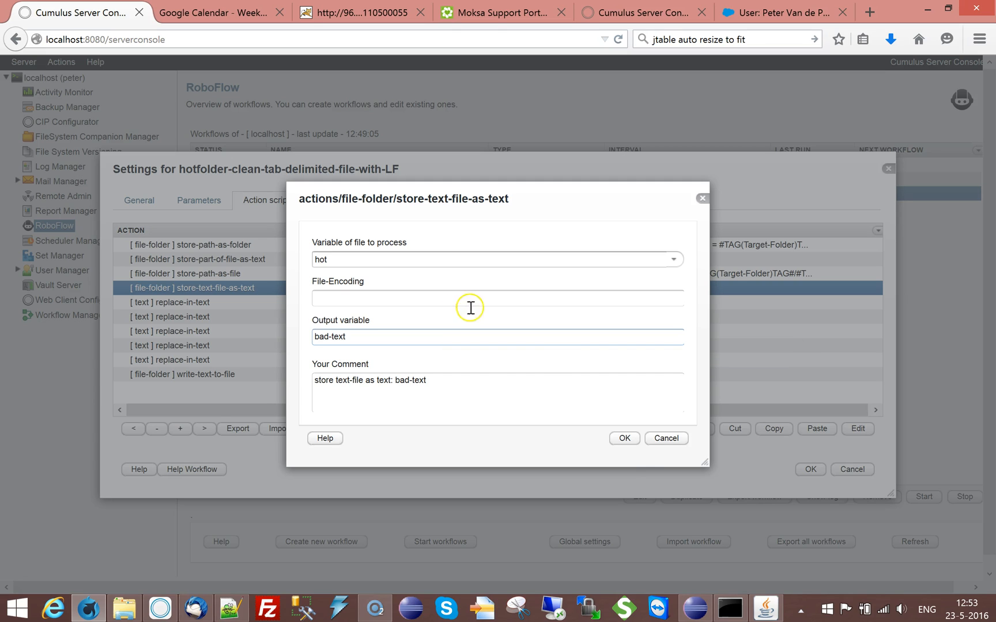
click(659, 444)
click(658, 441)
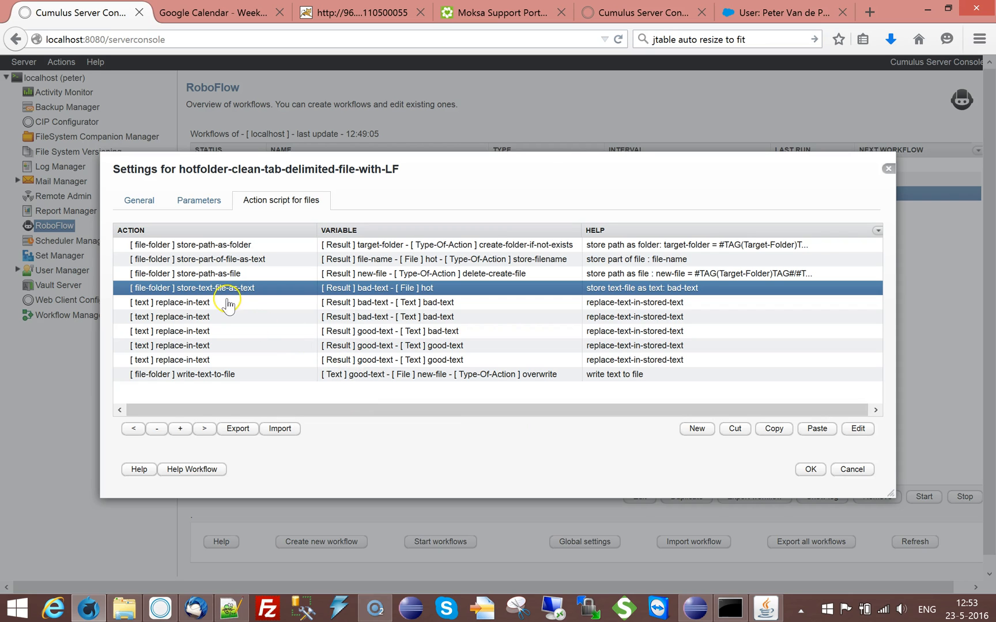
Inspect the find and replacement texts of the first replace-in-text action, closing it without changes
click(227, 302)
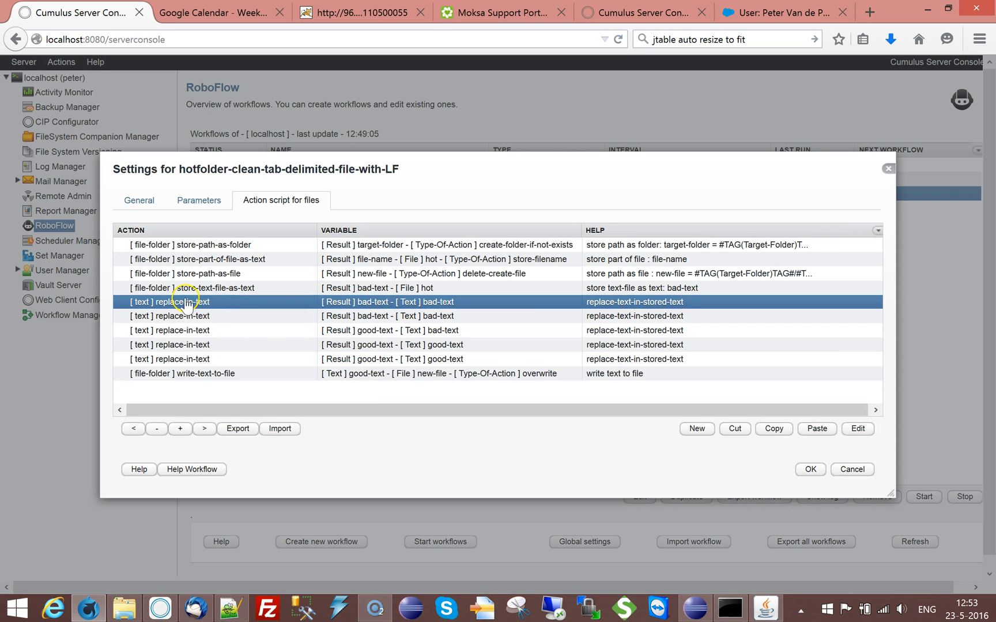
double_click(229, 305)
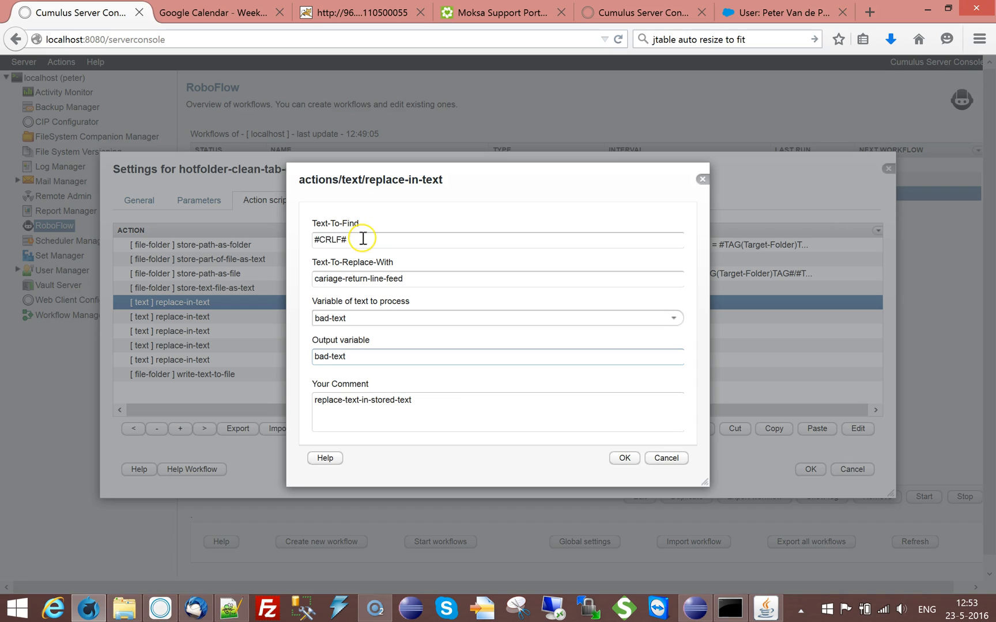
triple_click(332, 239)
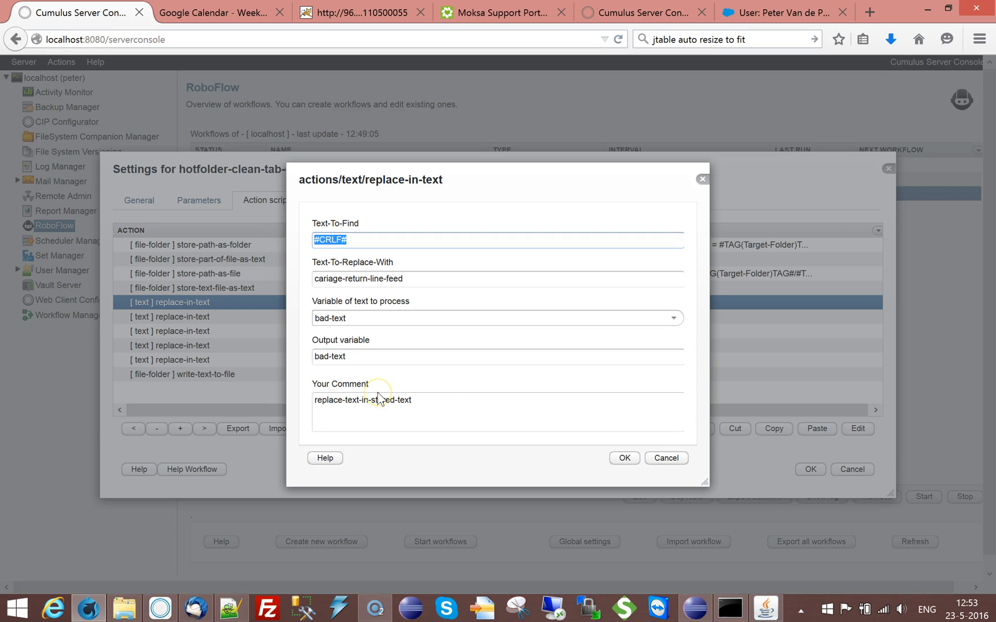
click(421, 280)
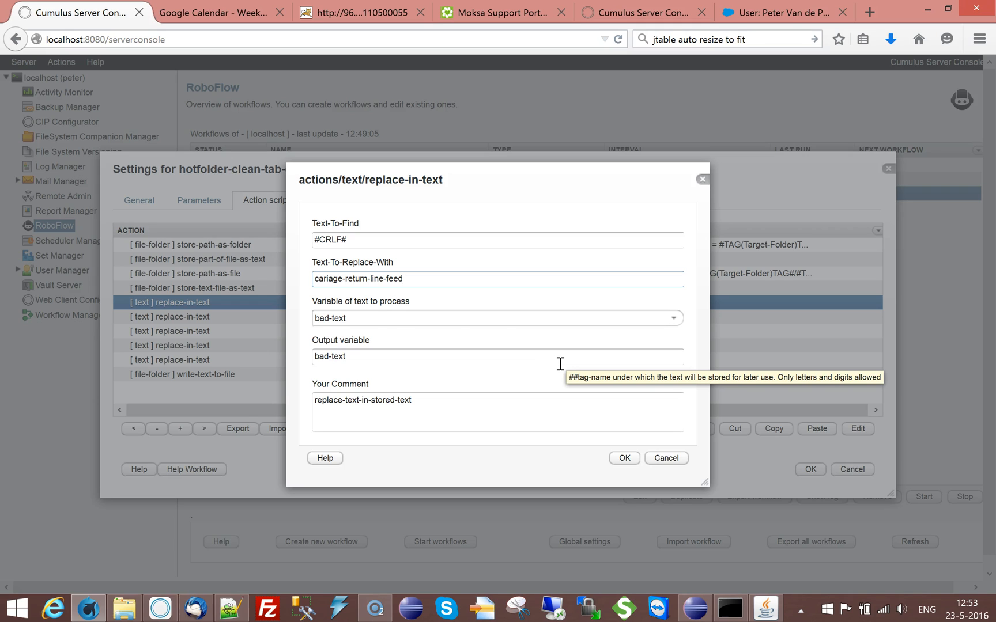
drag(351, 242, 307, 248)
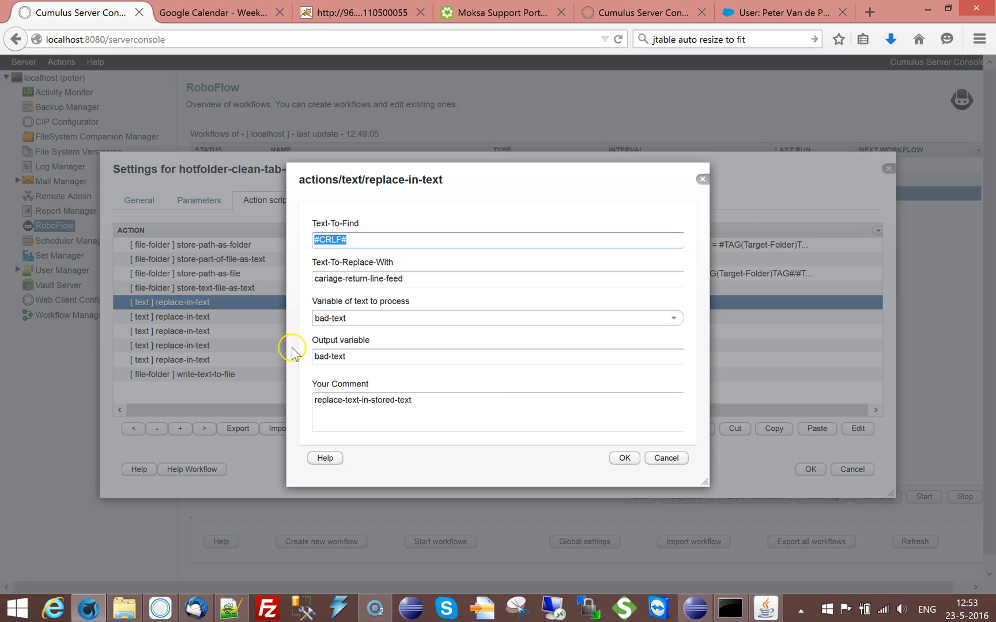
drag(413, 280, 306, 278)
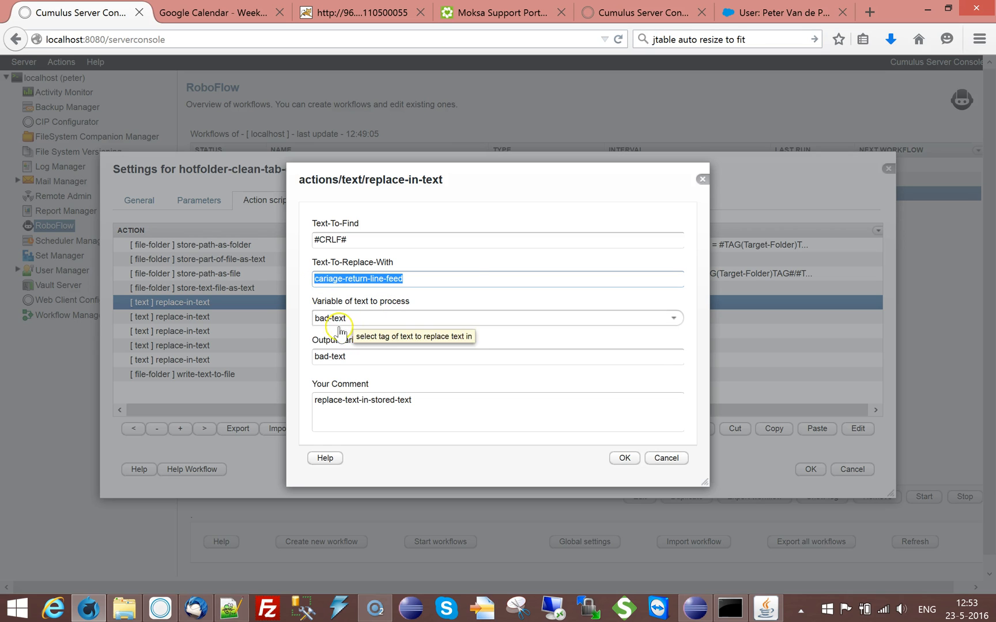
click(666, 458)
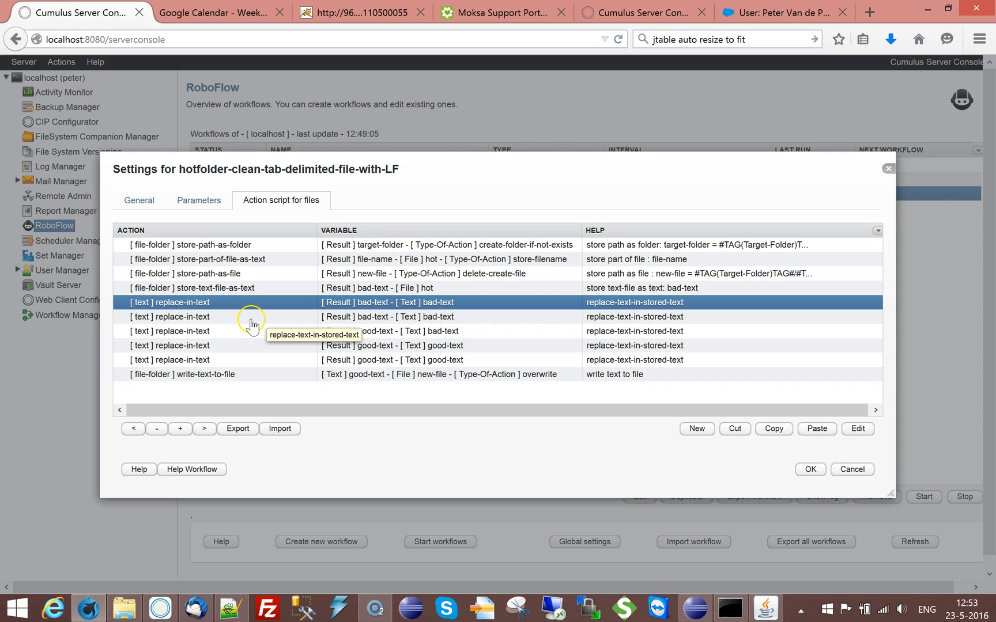
Inspect the find and replacement texts and output variables of the second and third replace-in-text actions, closing each without changes
double_click(251, 318)
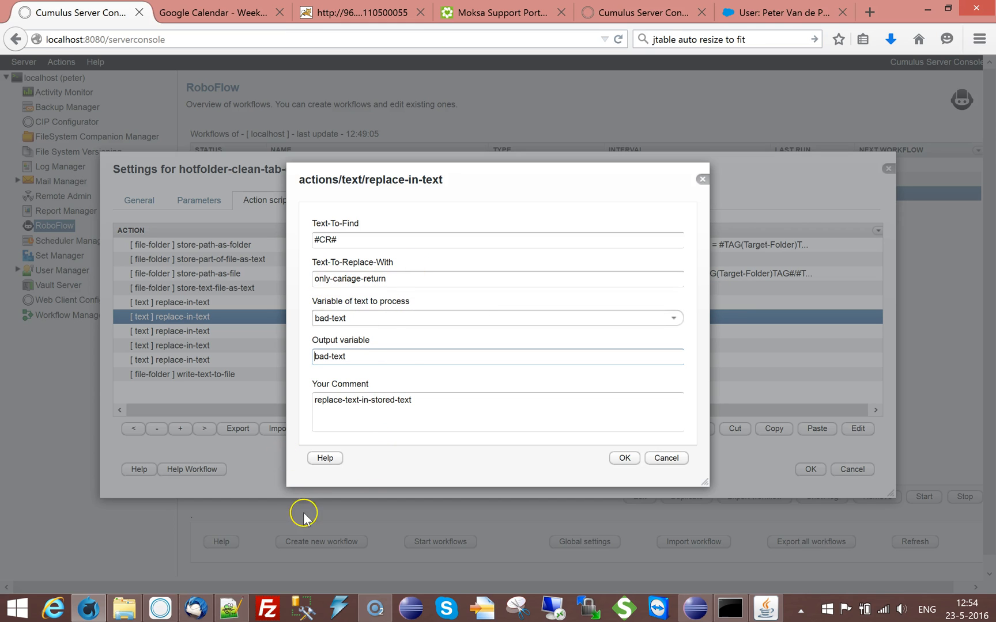
click(664, 459)
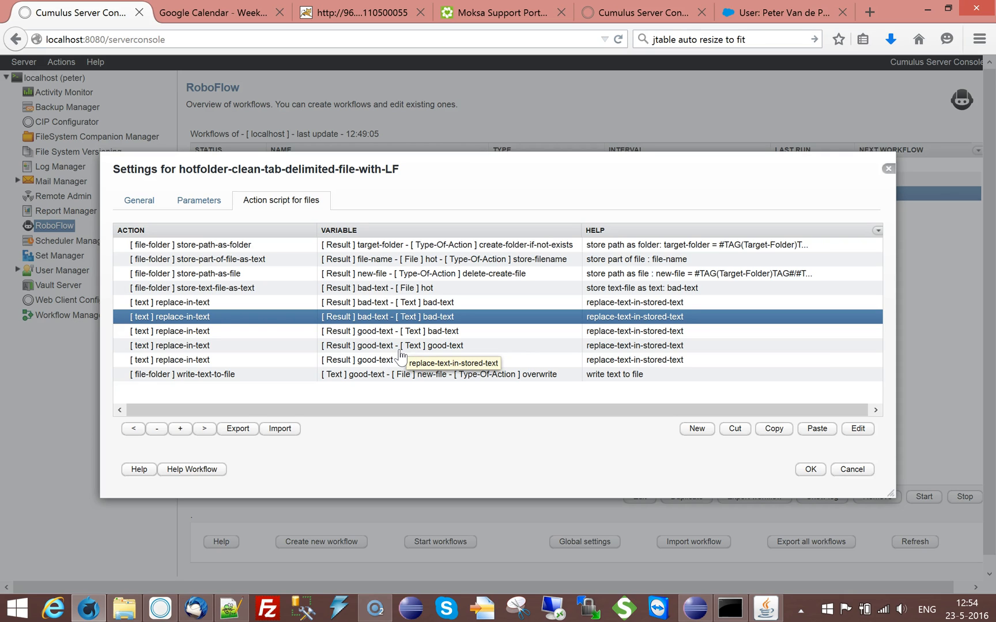
click(214, 332)
click(213, 332)
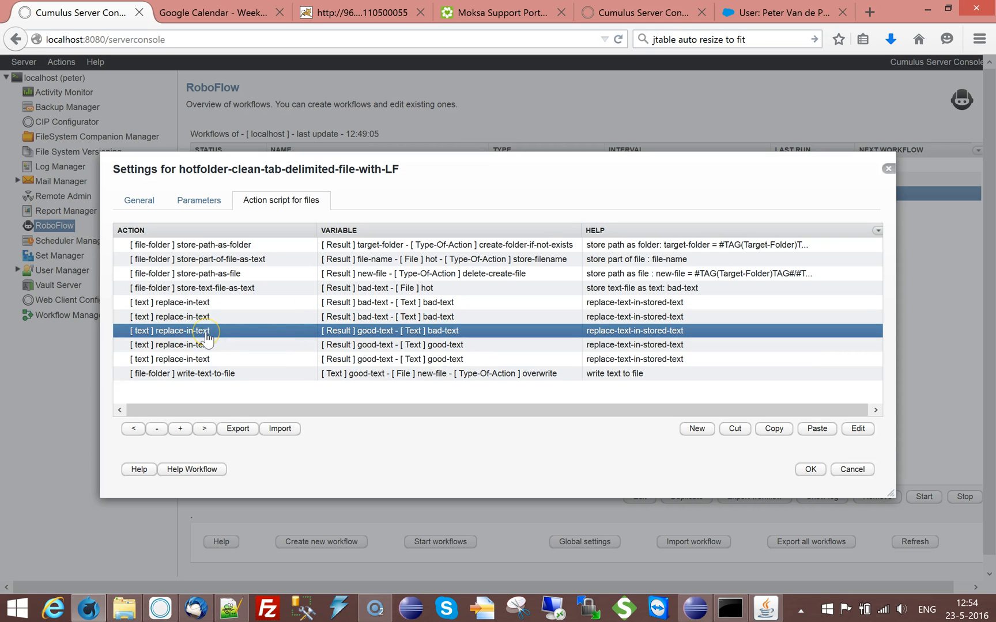
double_click(206, 334)
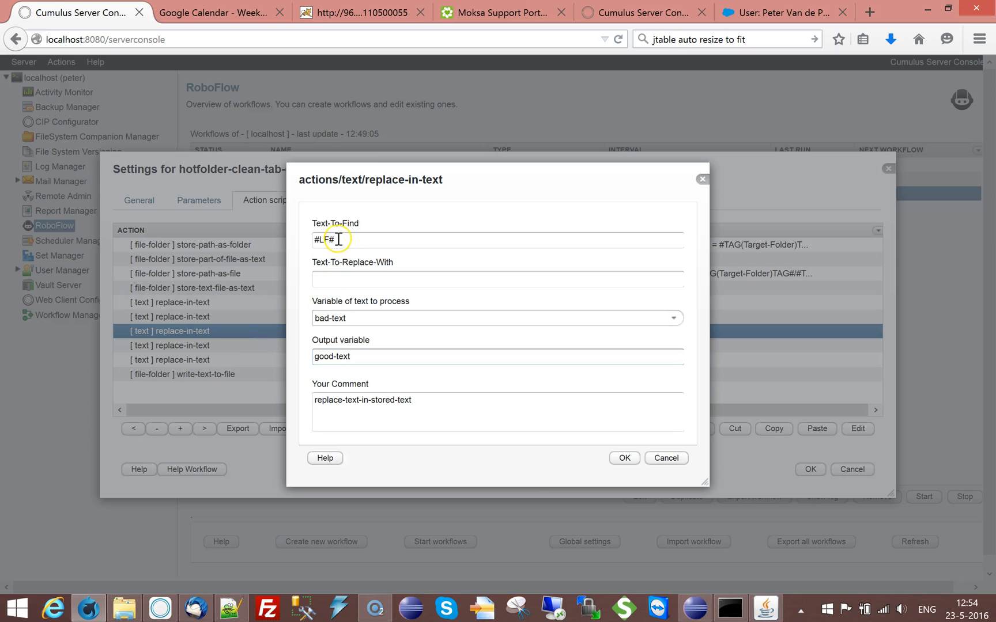
click(320, 280)
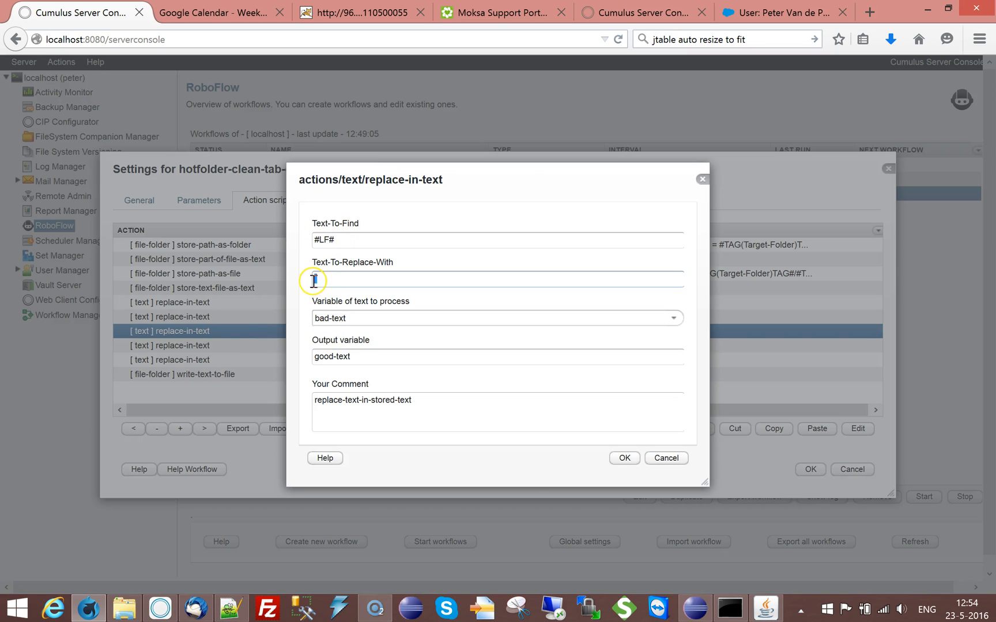
click(301, 345)
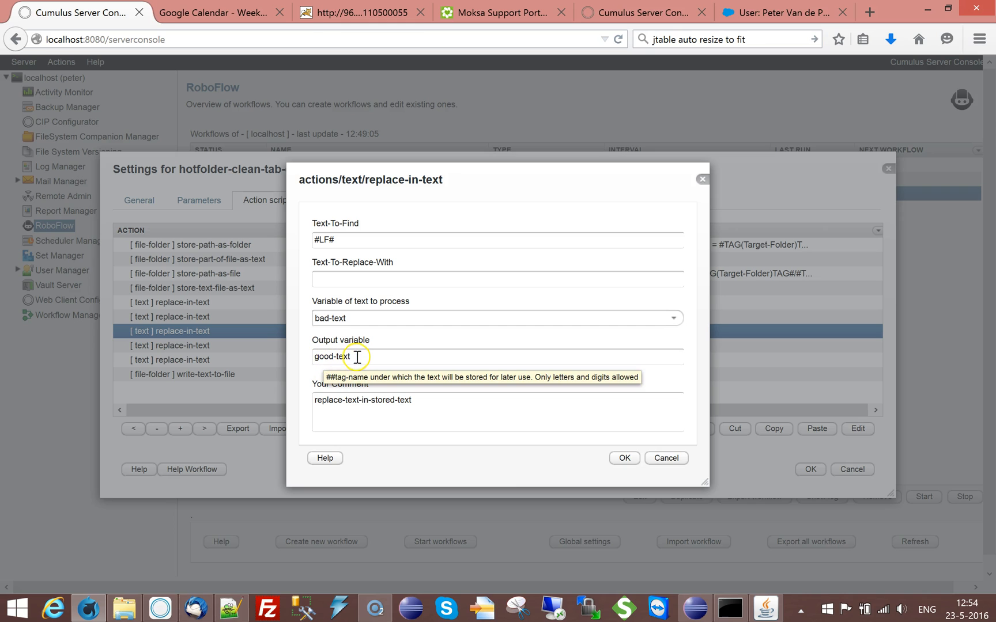
click(666, 458)
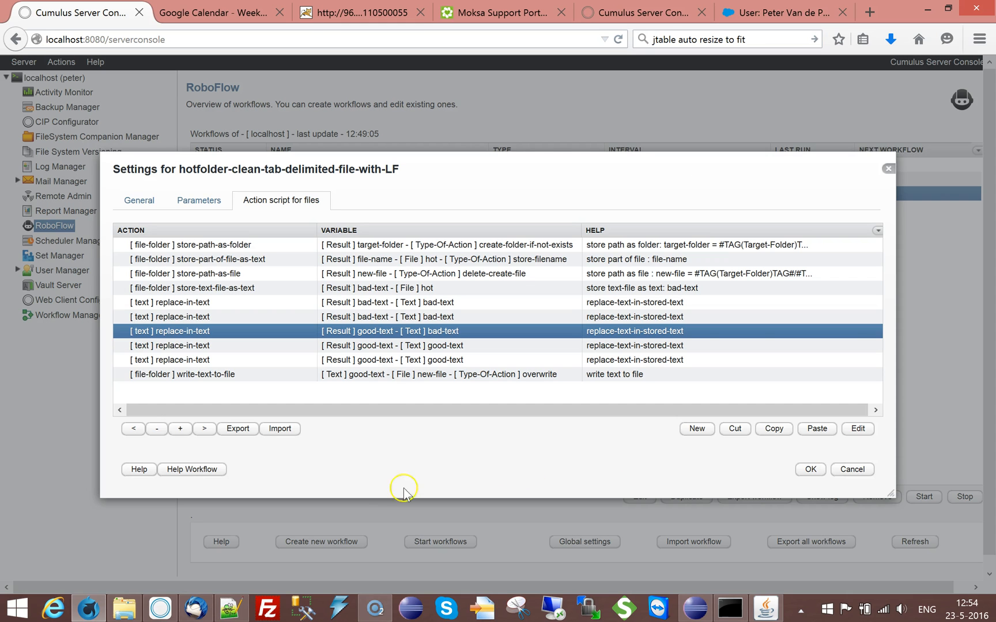
Inspect the find and replacement texts of the fourth and fifth replace-in-text actions, closing each without changes
double_click(259, 347)
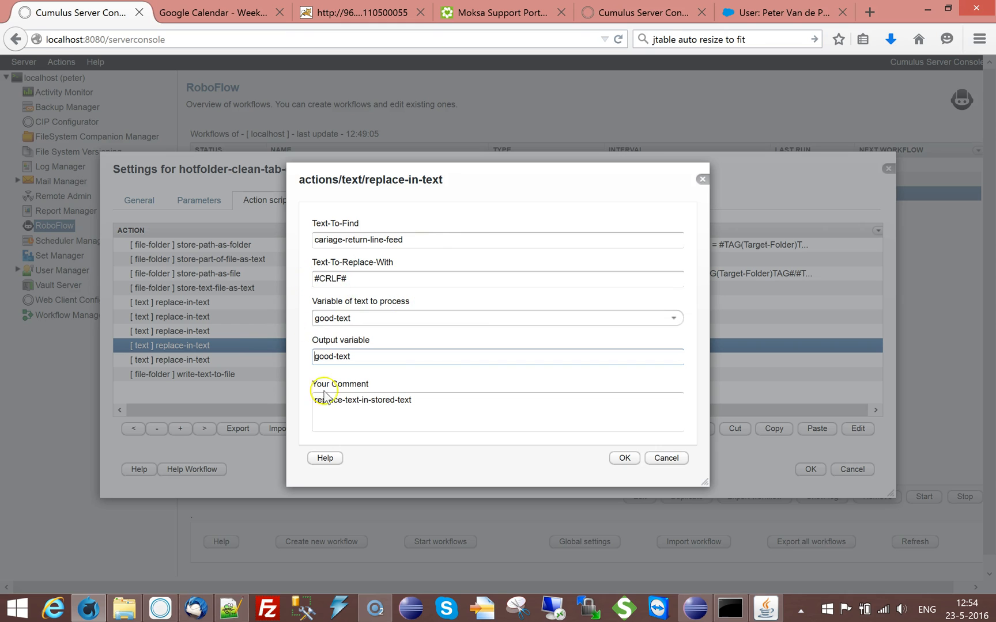
click(662, 460)
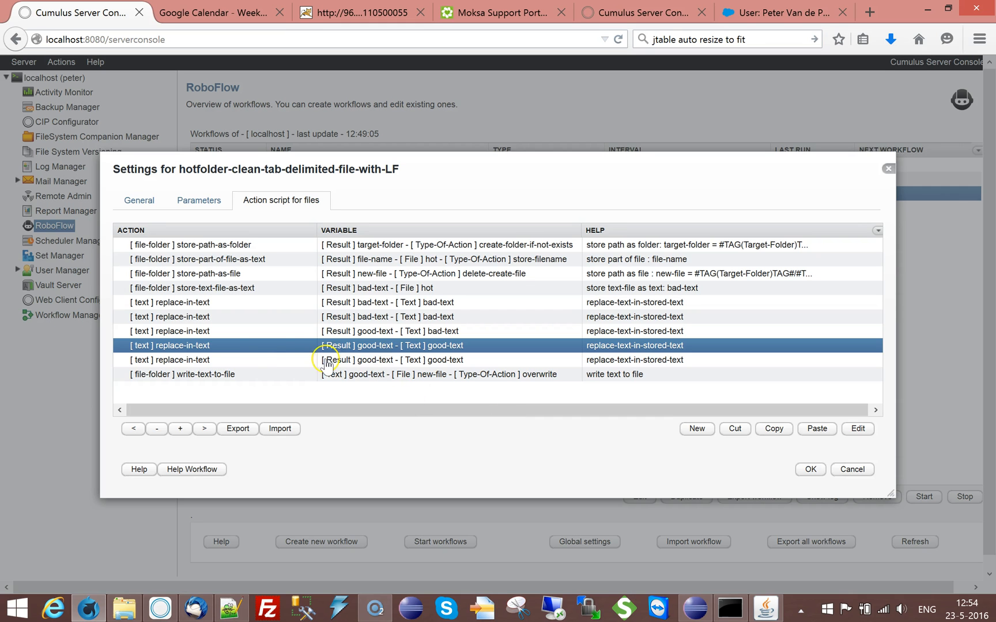
double_click(210, 360)
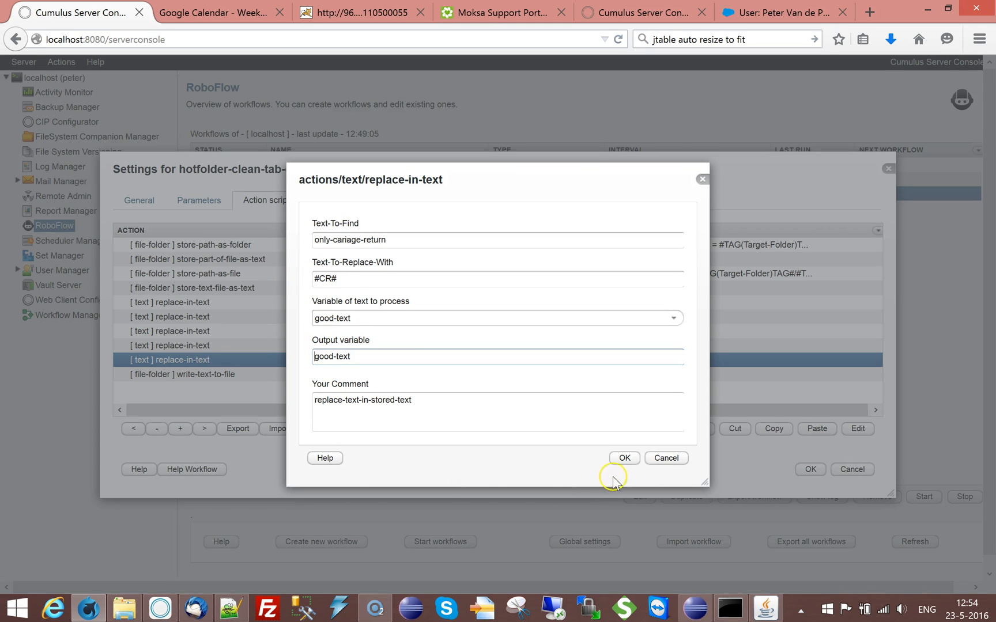
click(666, 459)
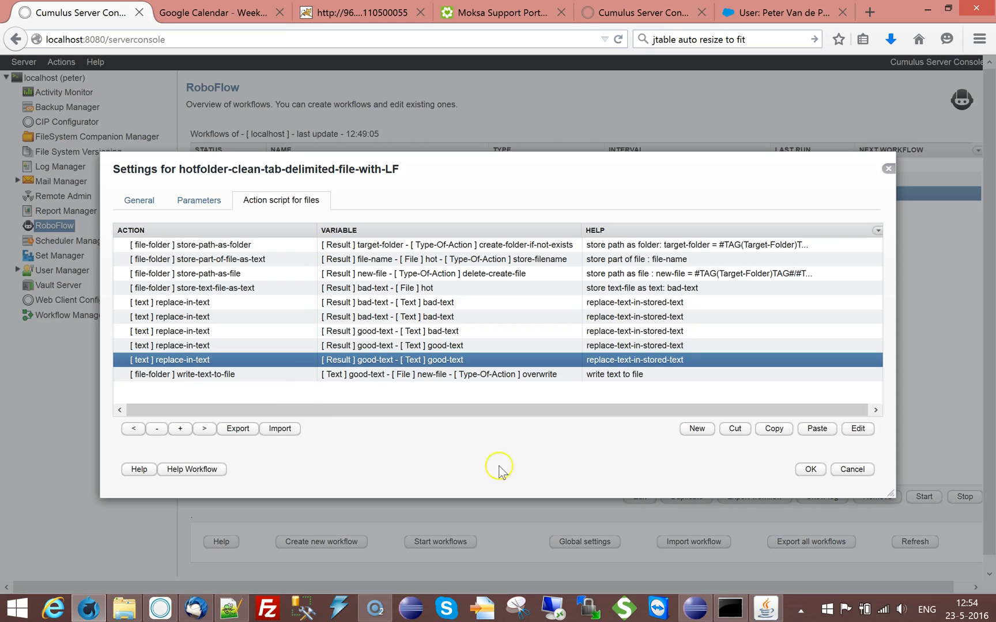
Inspect the write-text-to-file action, close it without changes, and save the workflow settings
double_click(294, 376)
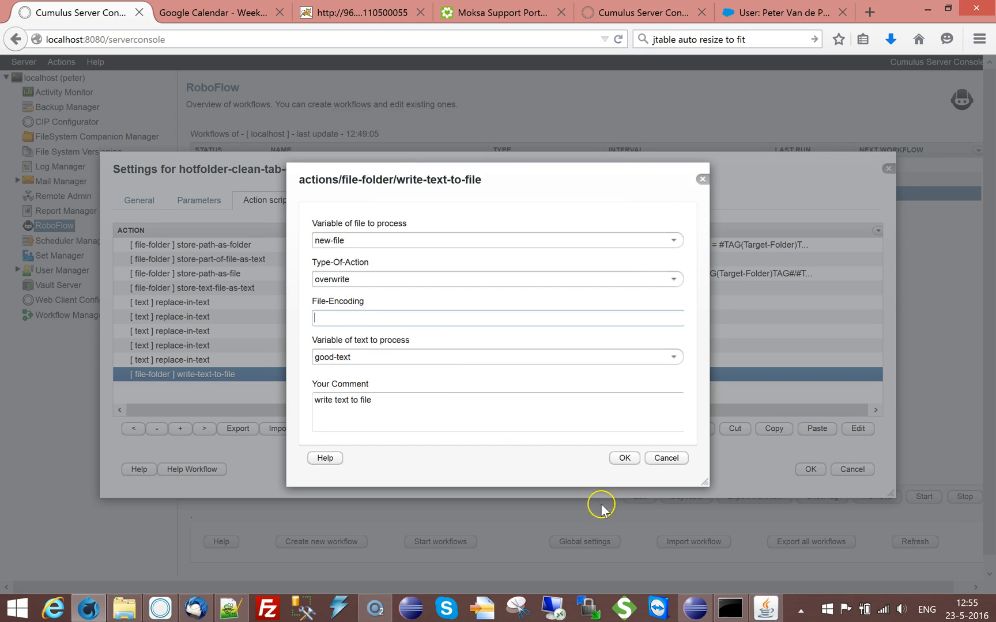
click(666, 458)
click(798, 477)
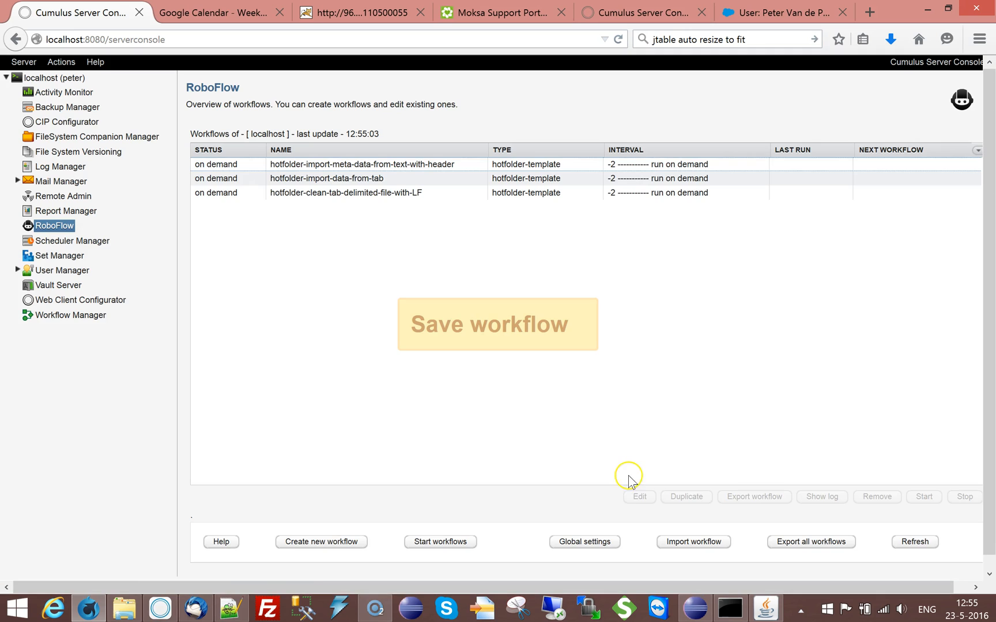
In File Explorer, check Kopie van Excel prods DAM.txt in Notepad++ and paste a copy of it into the drop-tab-file-with-LF folder
click(124, 608)
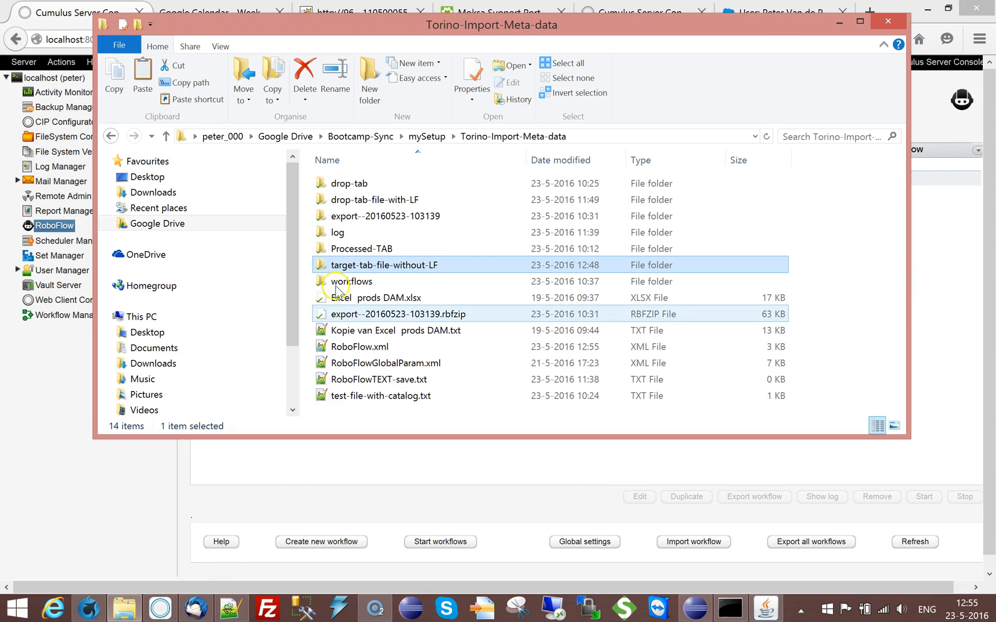
double_click(325, 330)
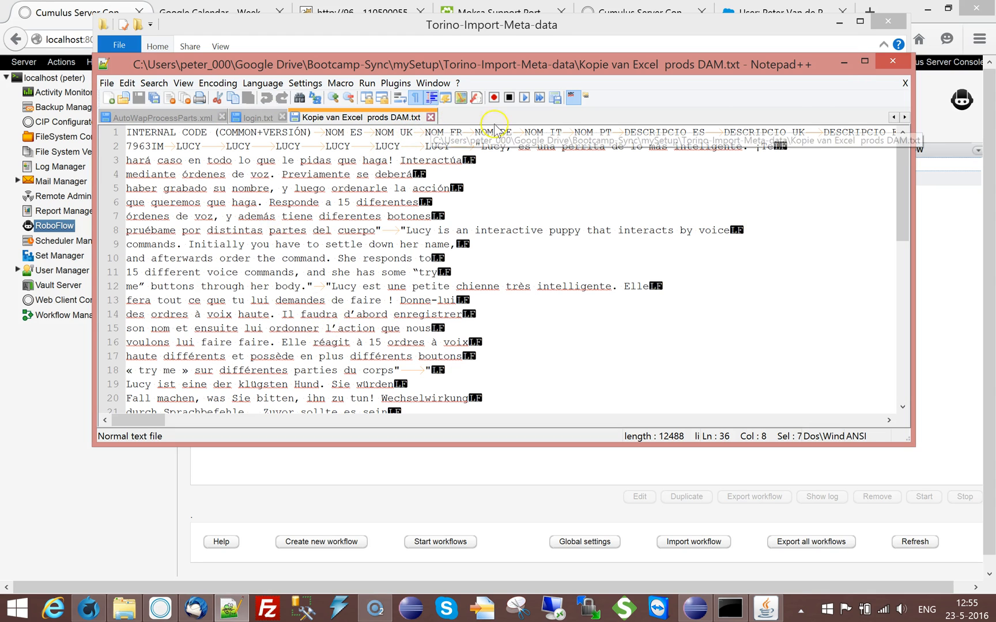
click(843, 62)
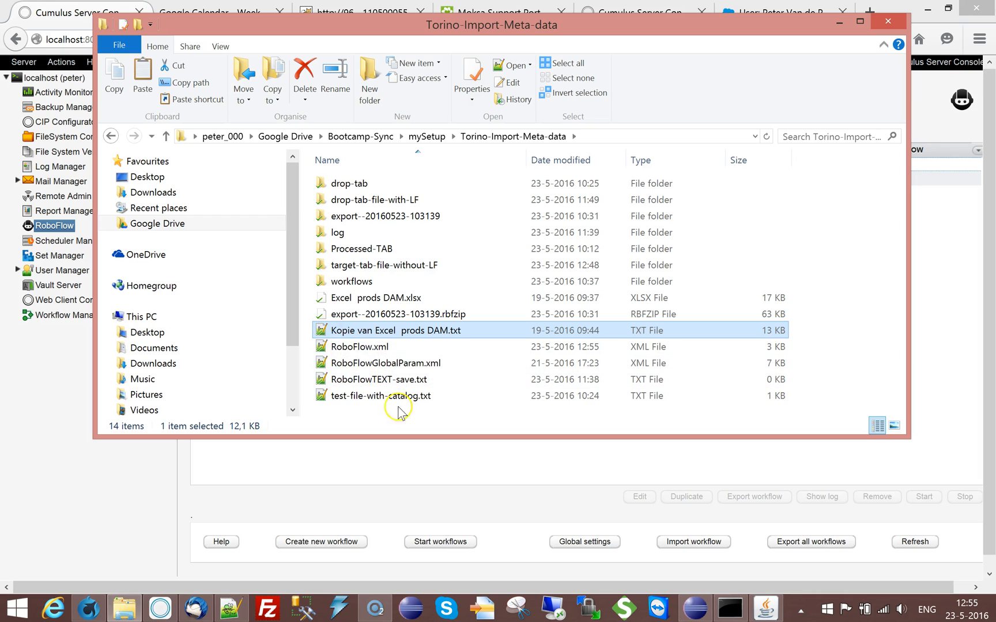
double_click(340, 200)
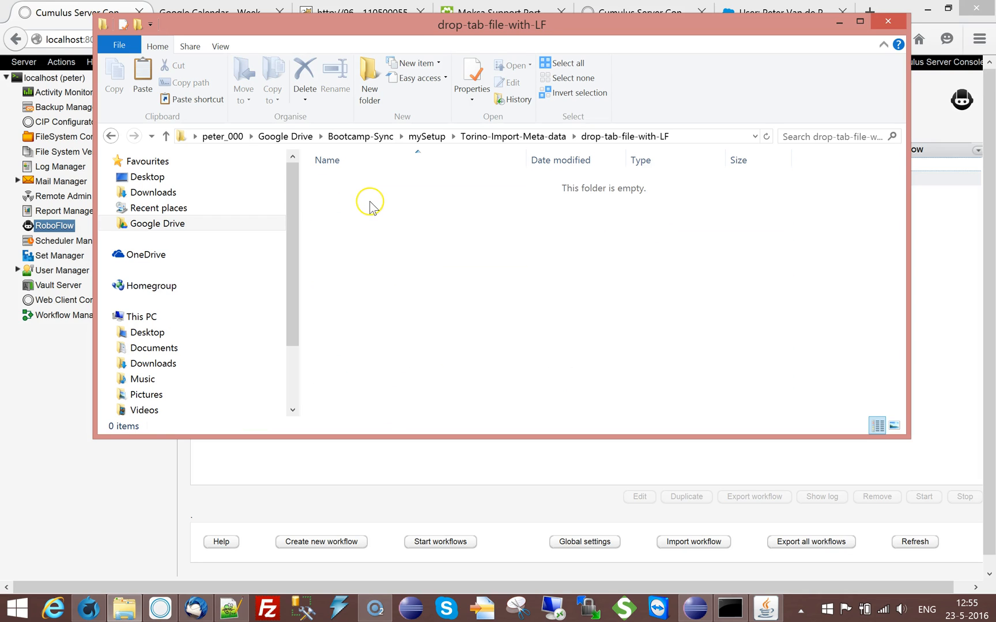
key(ctrl+v)
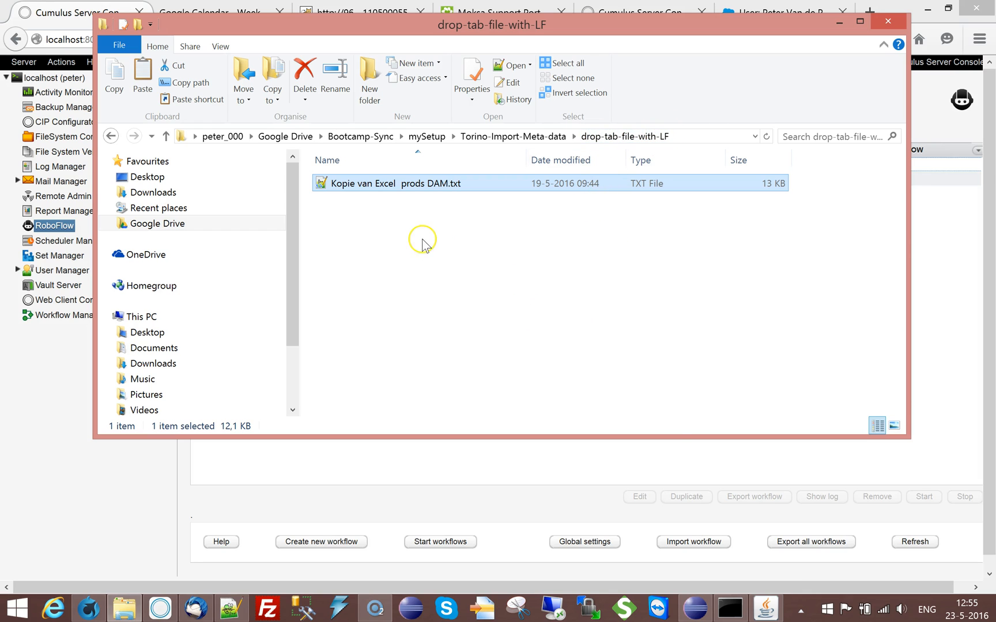
Switch back to the Cumulus server console and start the hotfolder-clean-tab-delimited-file-with-LF workflow
click(176, 464)
click(284, 197)
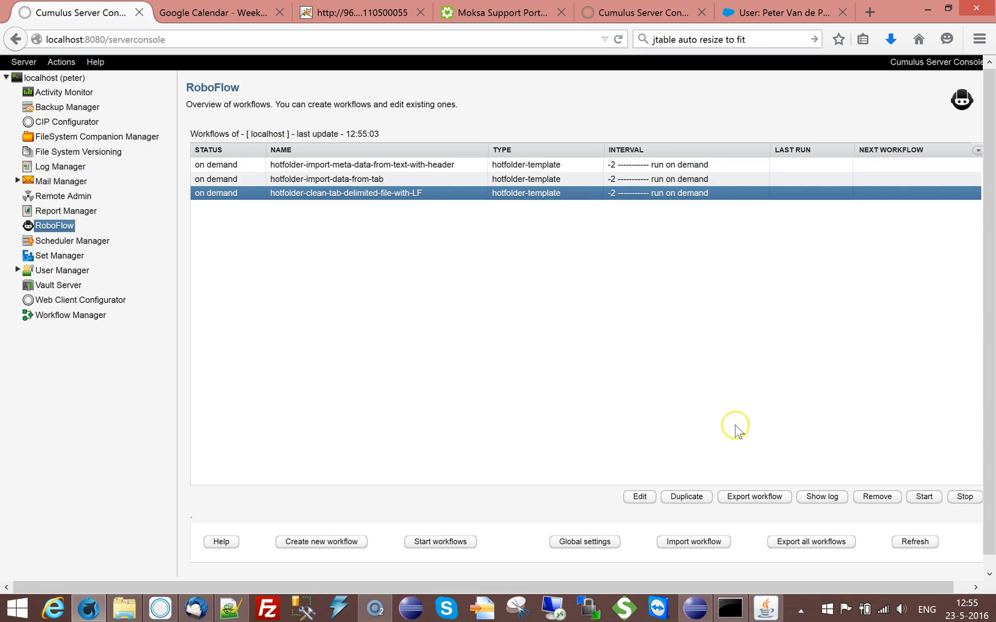
click(922, 498)
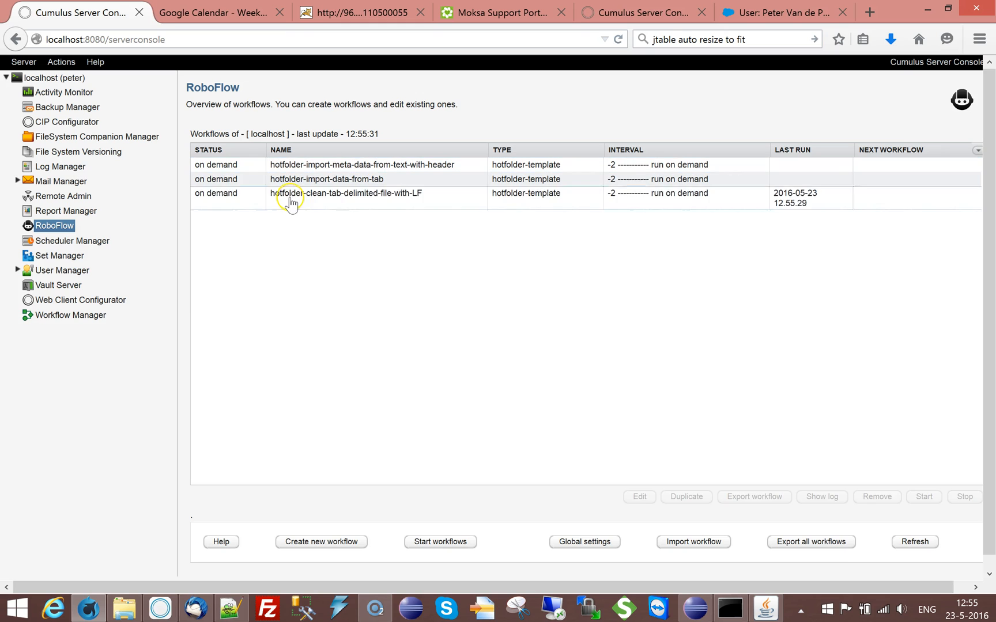
Review the log of the hotfolder-clean-tab-delimited-file-with-LF workflow for how the dropped file was processed, closing it when done
click(288, 198)
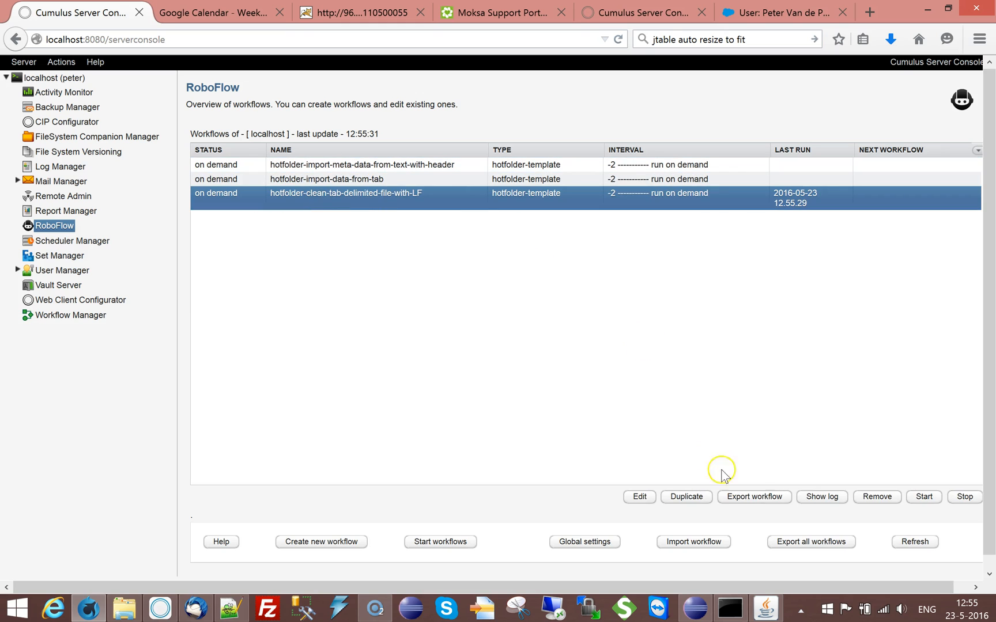
click(821, 496)
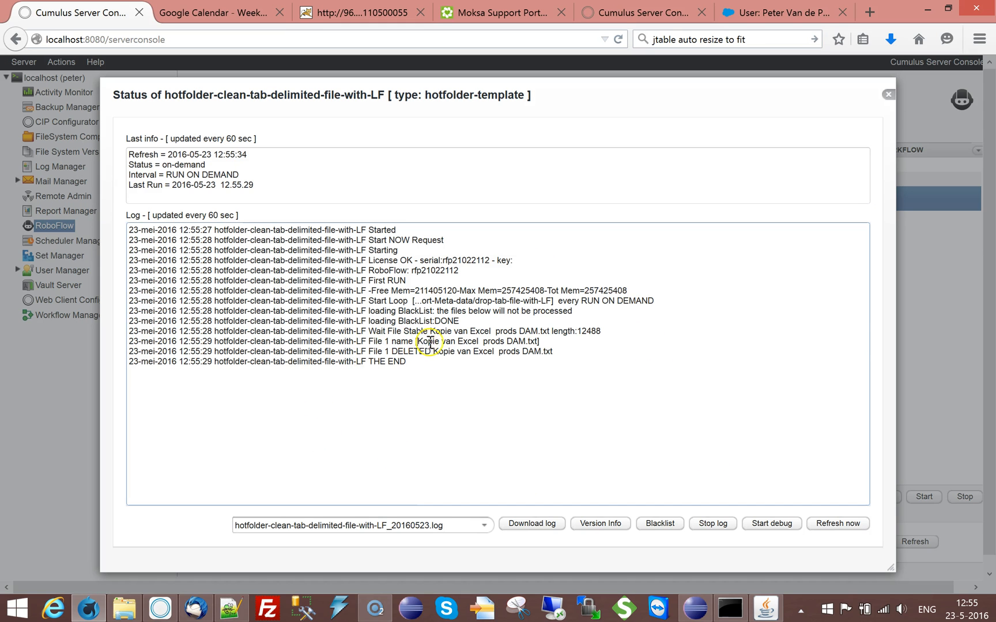
drag(430, 341, 547, 343)
drag(393, 352, 397, 352)
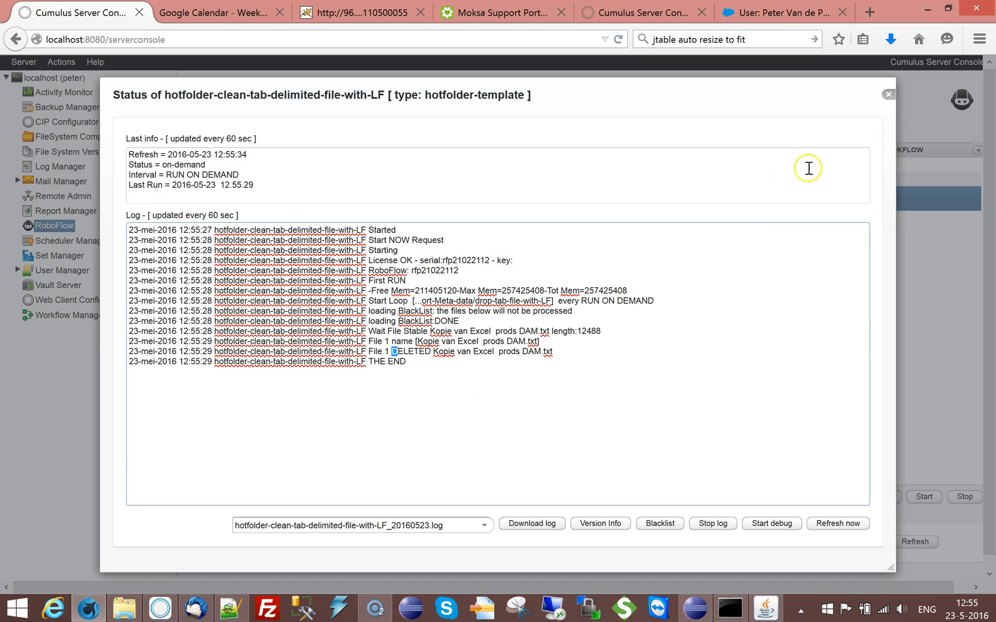
click(887, 94)
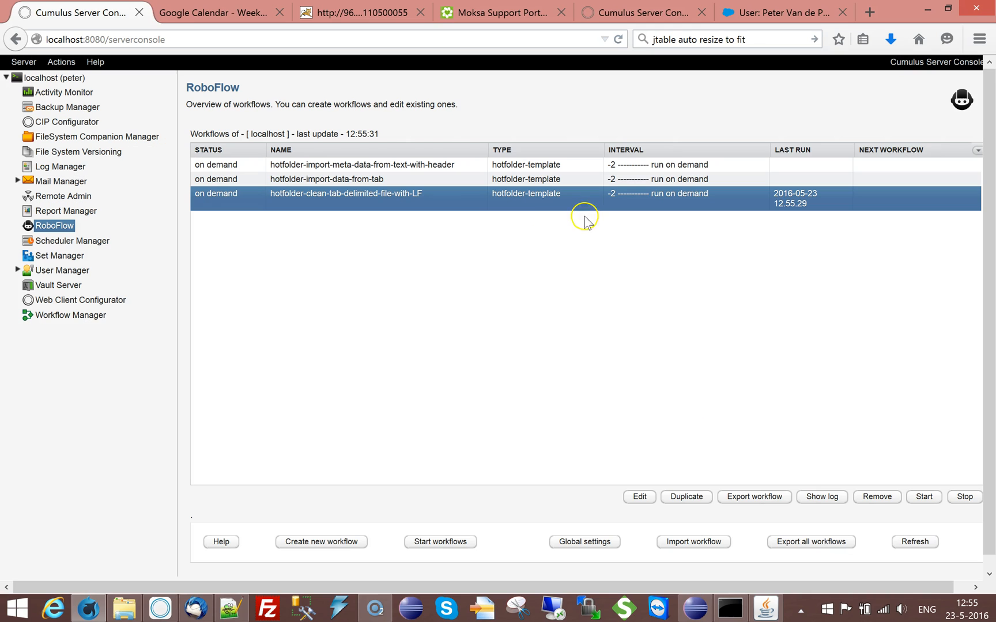
In File Explorer, open Kopie van Excel prods DAM.txt from the target-tab-file-without-LF folder in Notepad++
click(127, 610)
click(517, 142)
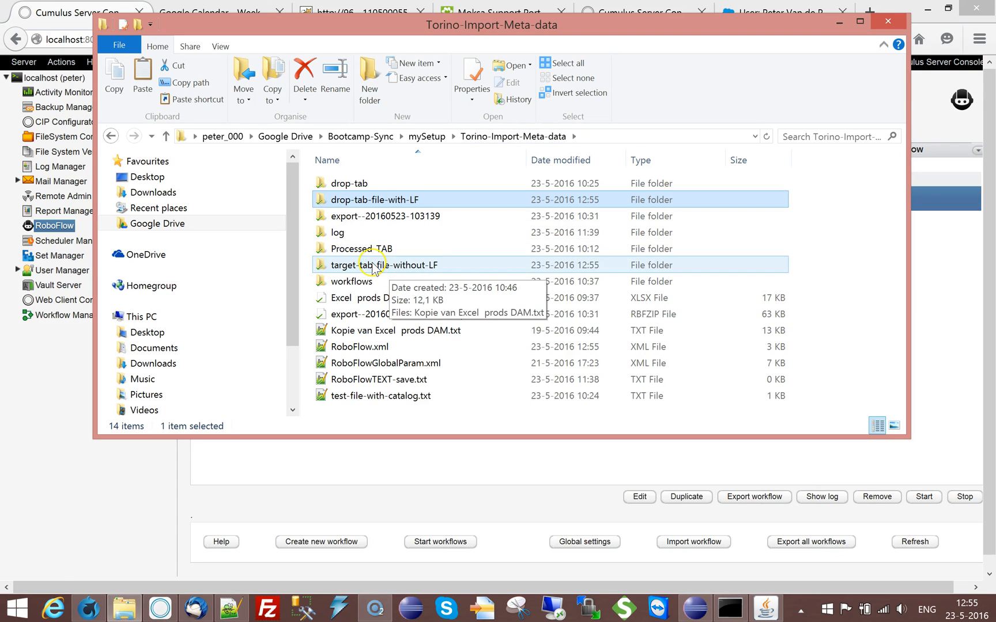
double_click(373, 266)
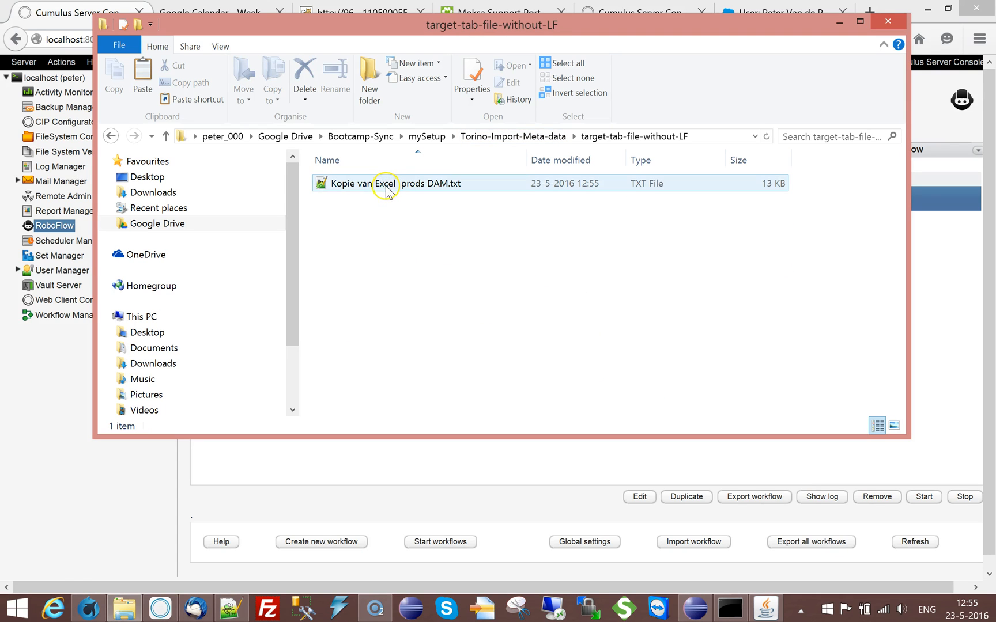
double_click(320, 183)
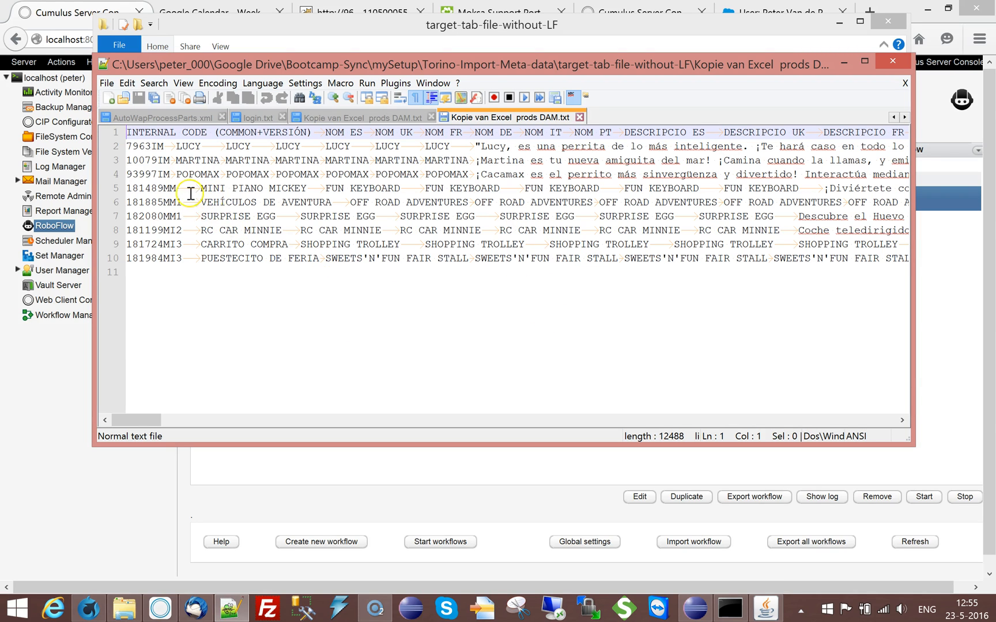
Compare the line breaks and records of the original and cleaned text files in Notepad++, and return to the Cumulus server console
click(380, 118)
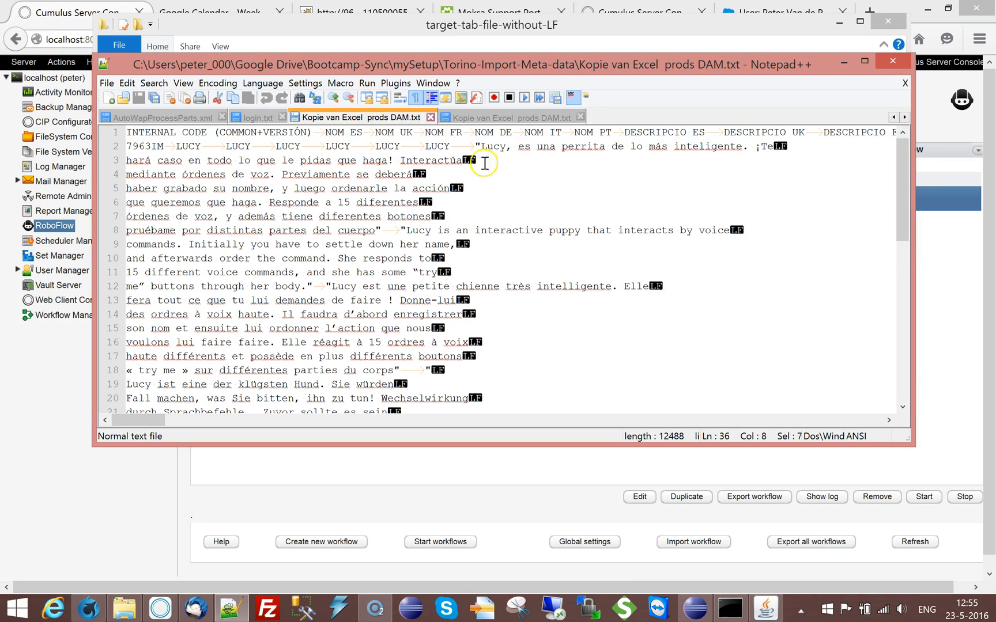
mouse_move(902, 170)
mouse_down()
mouse_move(908, 300)
mouse_move(904, 159)
mouse_up()
click(562, 118)
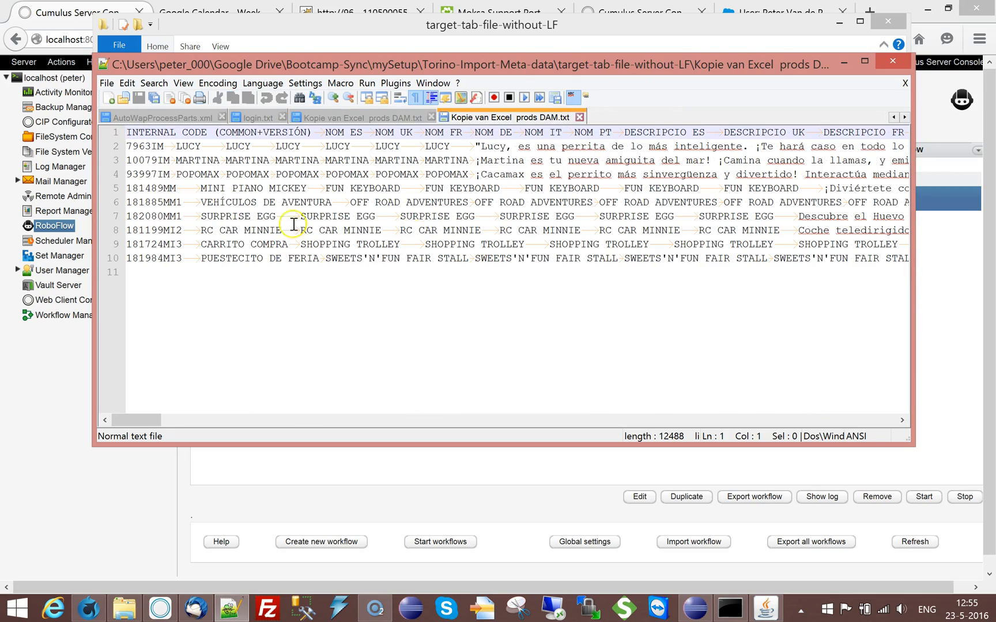
drag(147, 414, 117, 420)
double_click(151, 188)
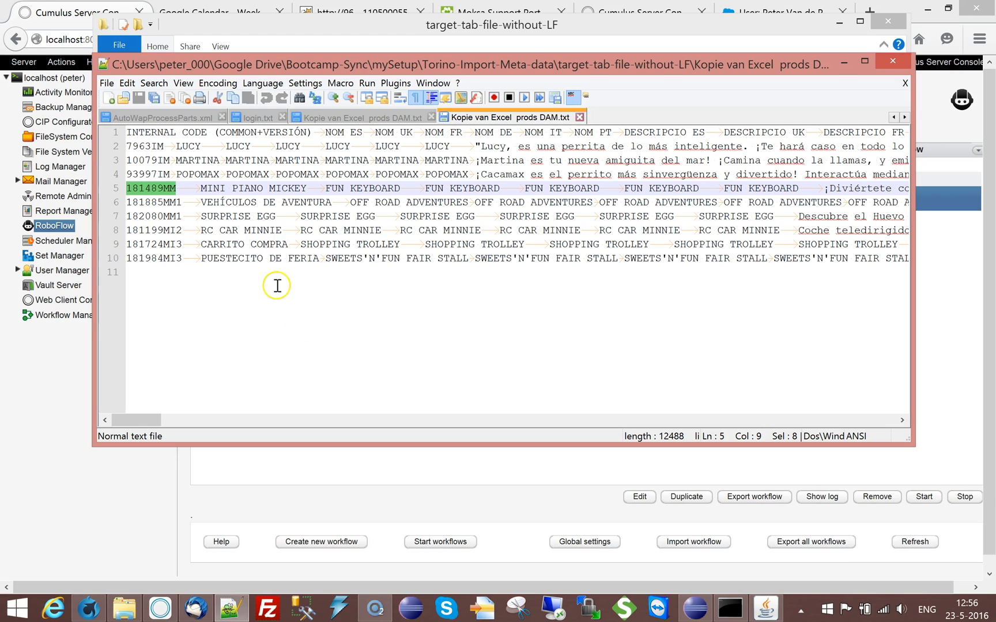
click(202, 497)
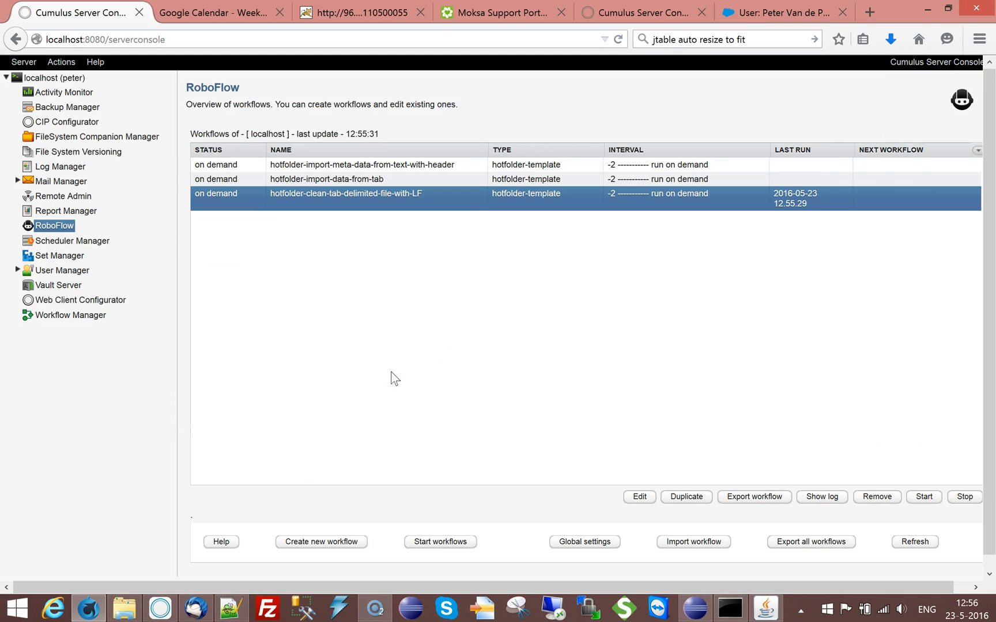